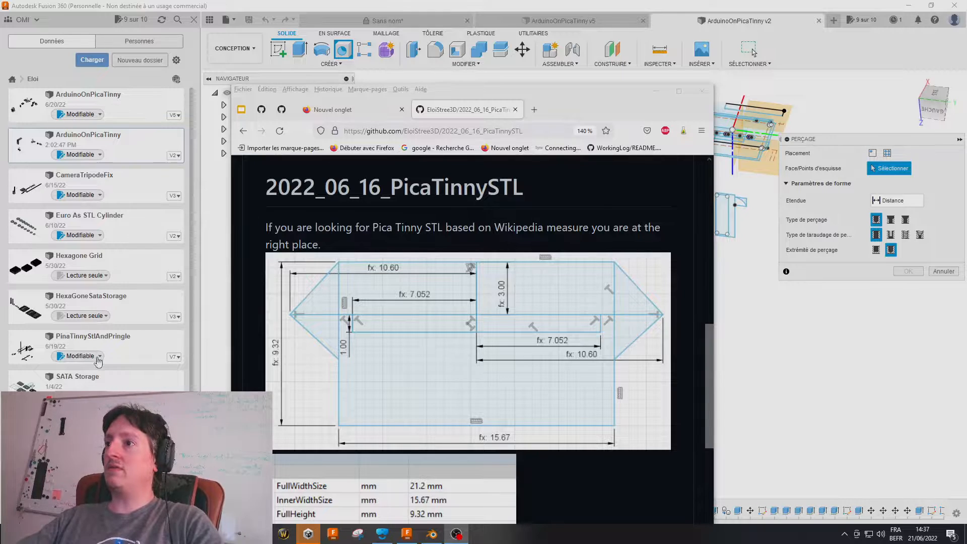
# Open the PinaTinnyStlAndPringle design from the Eloi project
pyautogui.doubleClick(119, 350)
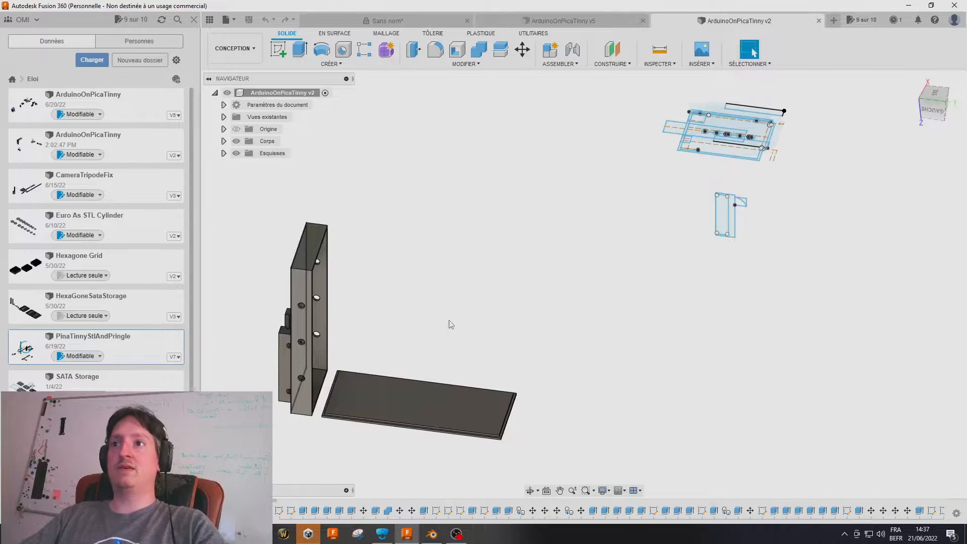
# Switch to Firefox and examine the 2022_06_16_PicaTinnySTL repository's folders, dimensioned rail profile and parameter table
pyautogui.hotkey('alt', 'Tab')
pyautogui.hotkey('alt', 'Tab')
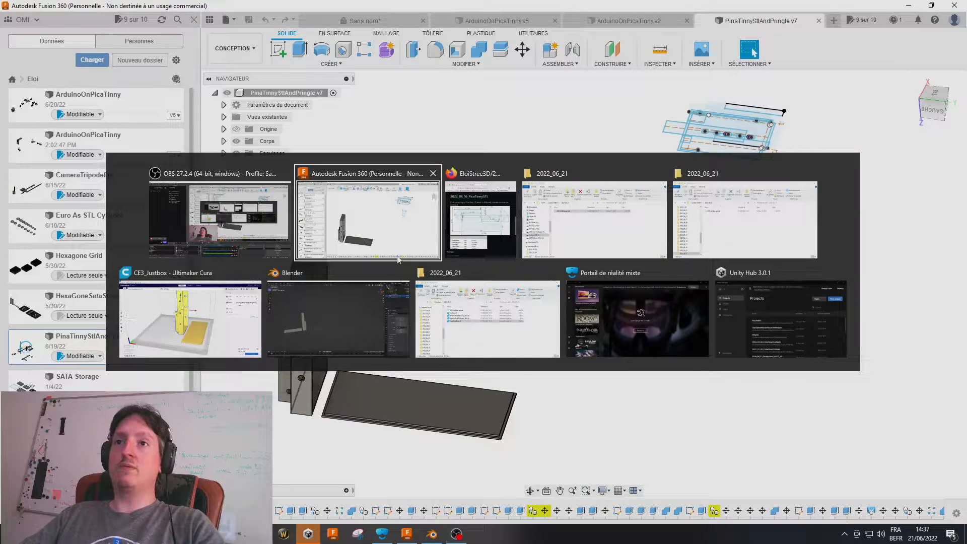
pyautogui.click(450, 258)
pyautogui.scroll(10, 438, 228)
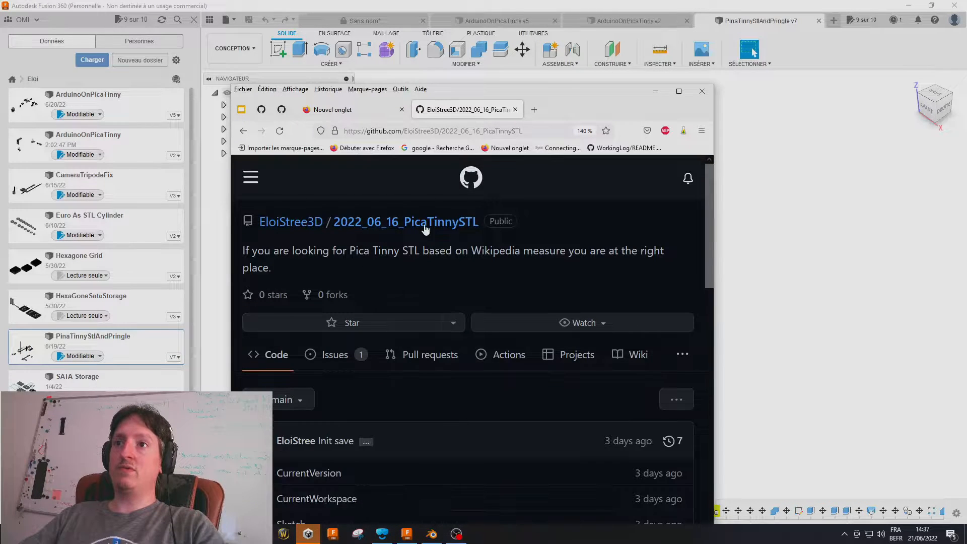
pyautogui.scroll(-5, 414, 242)
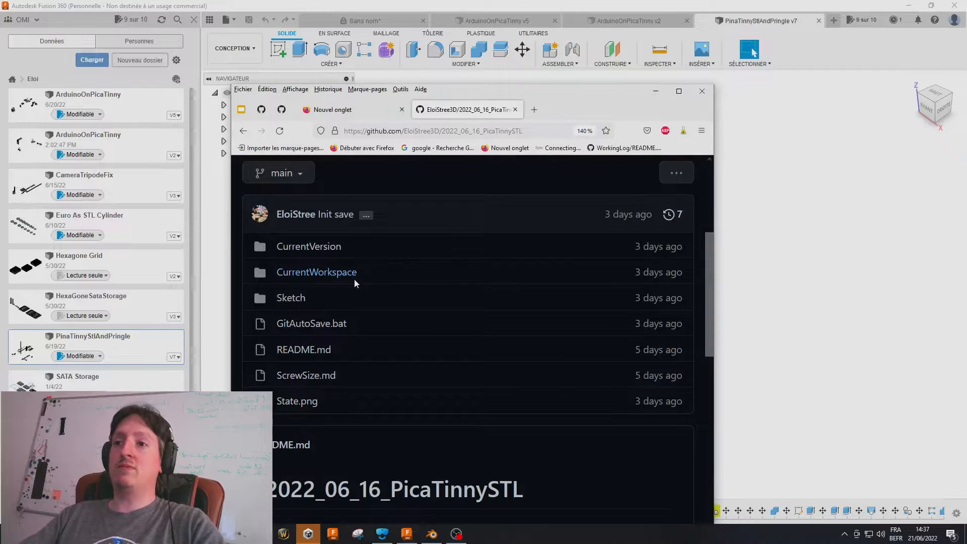
pyautogui.scroll(-6, 357, 280)
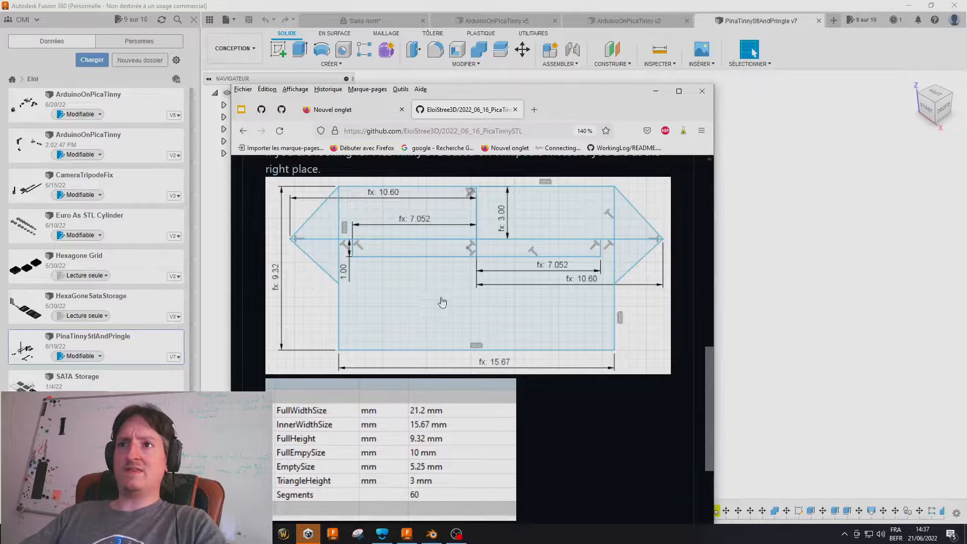
pyautogui.scroll(2, 418, 289)
pyautogui.scroll(-4, 418, 288)
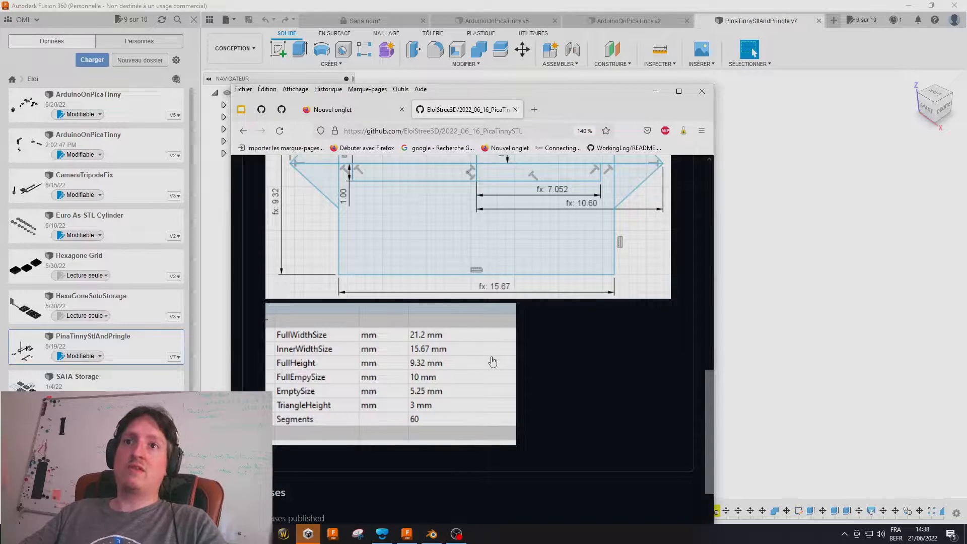
pyautogui.scroll(3, 493, 362)
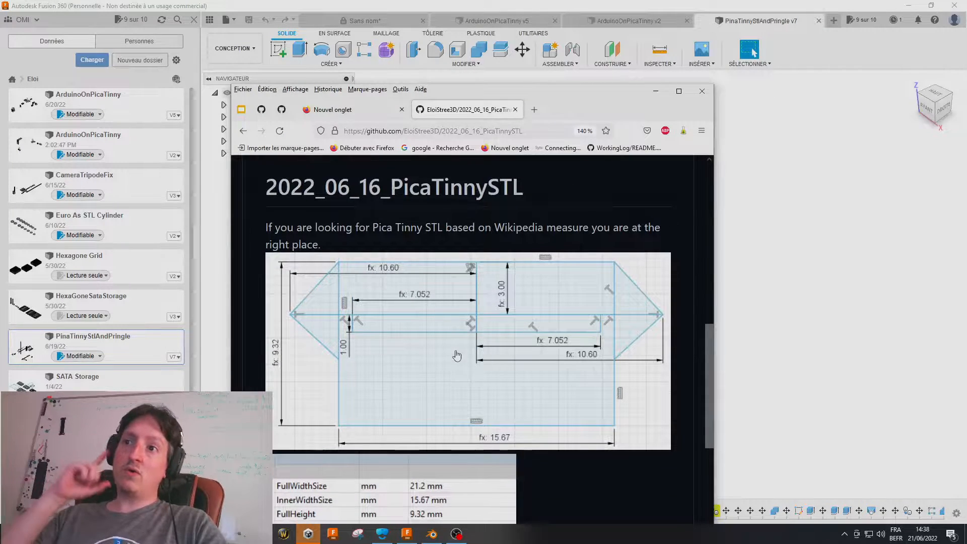
pyautogui.scroll(-2, 456, 356)
pyautogui.scroll(2, 458, 356)
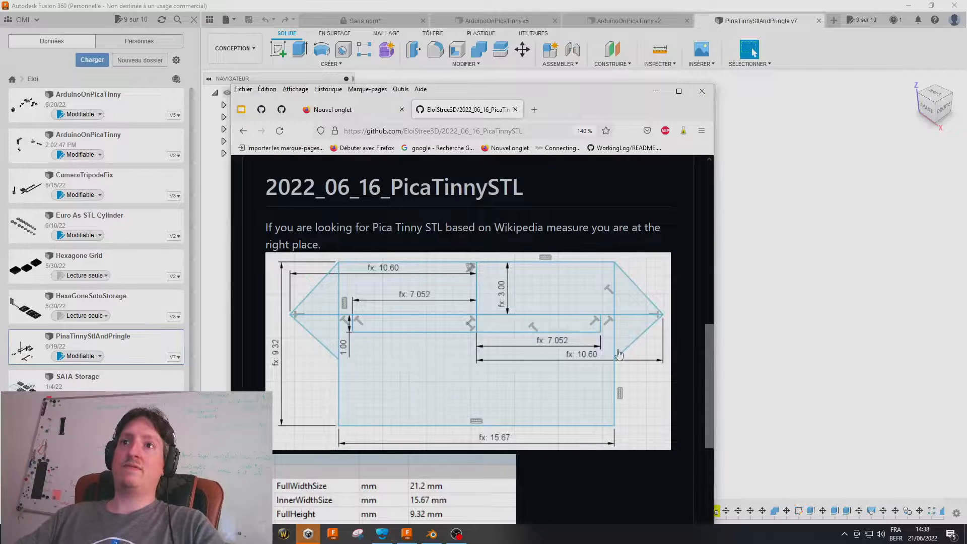
# Switch back to Fusion 360 and inspect the small rail pieces and the blue rail profile sketch beside them
pyautogui.click(823, 299)
pyautogui.scroll(5, 490, 231)
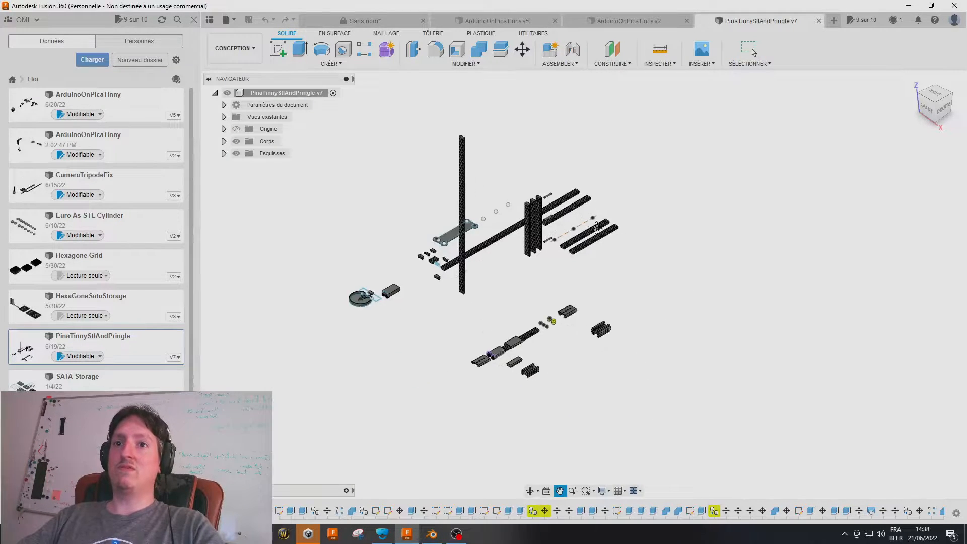
pyautogui.moveTo(489, 230); pyautogui.dragTo(575, 222, button='middle')
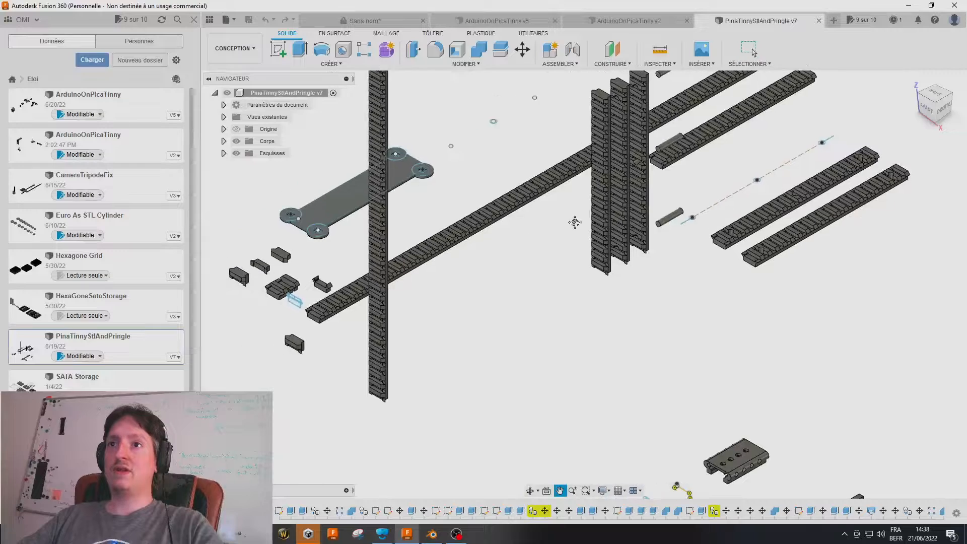
pyautogui.scroll(8, 466, 250)
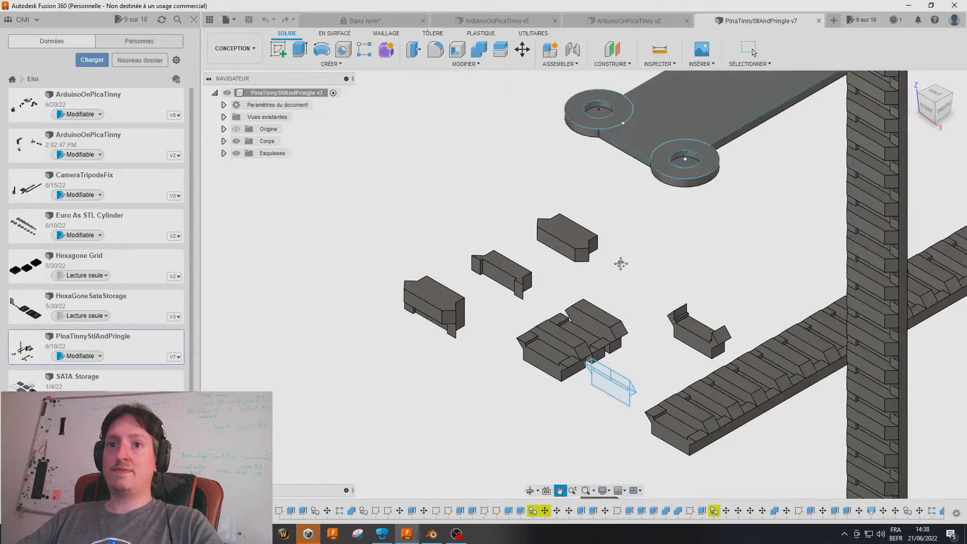
pyautogui.moveTo(602, 291); pyautogui.dragTo(600, 198, button='middle')
pyautogui.scroll(3, 593, 197)
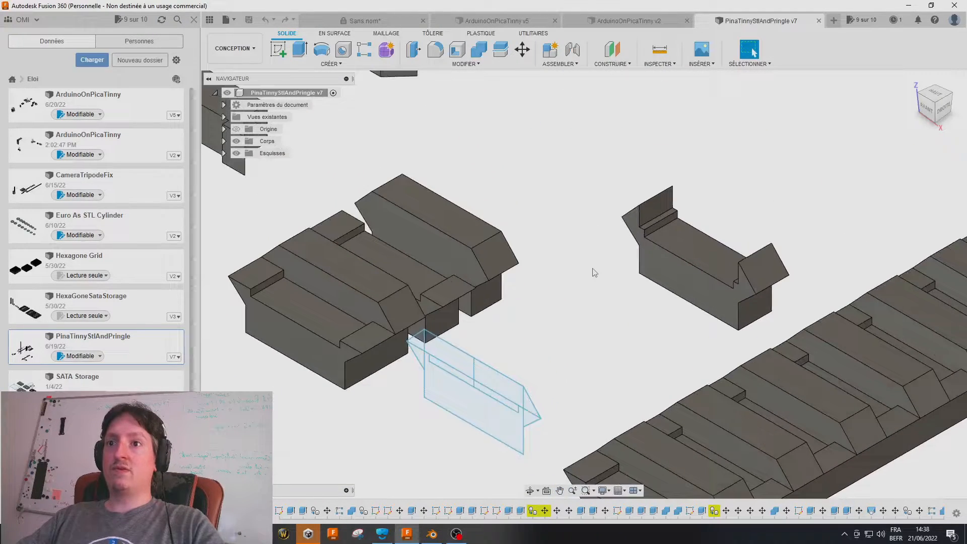
pyautogui.moveTo(593, 268); pyautogui.dragTo(606, 206, button='middle')
pyautogui.scroll(-1, 604, 208)
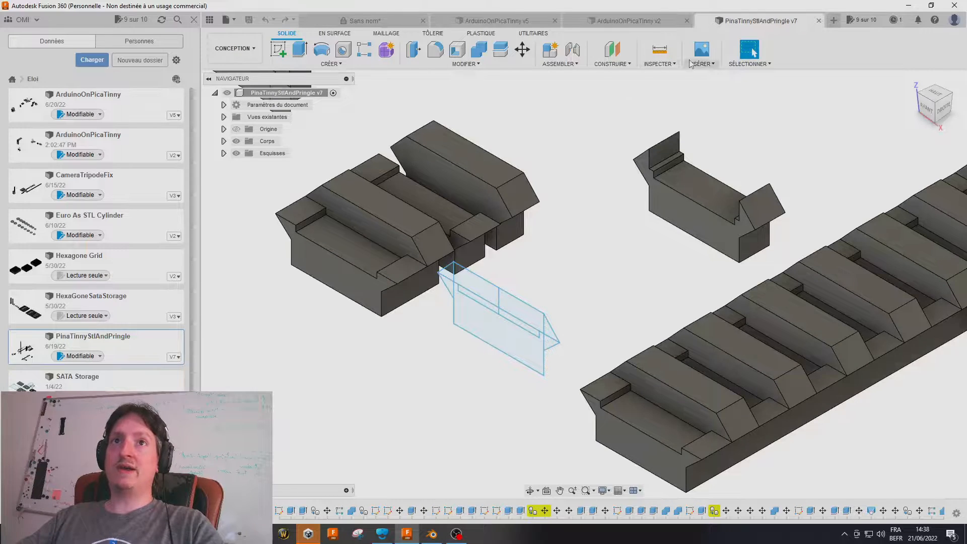
pyautogui.click(699, 53)
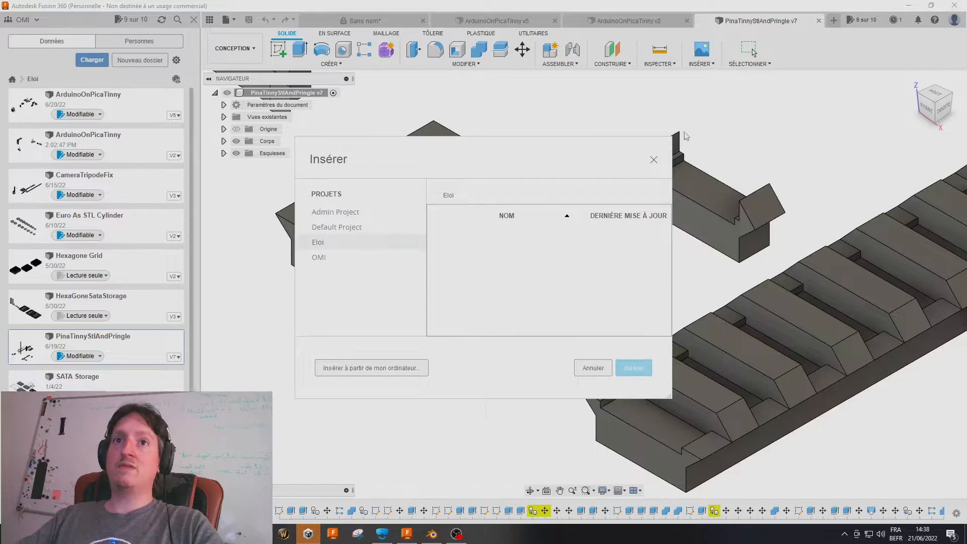
pyautogui.press('Escape')
pyautogui.click(707, 65)
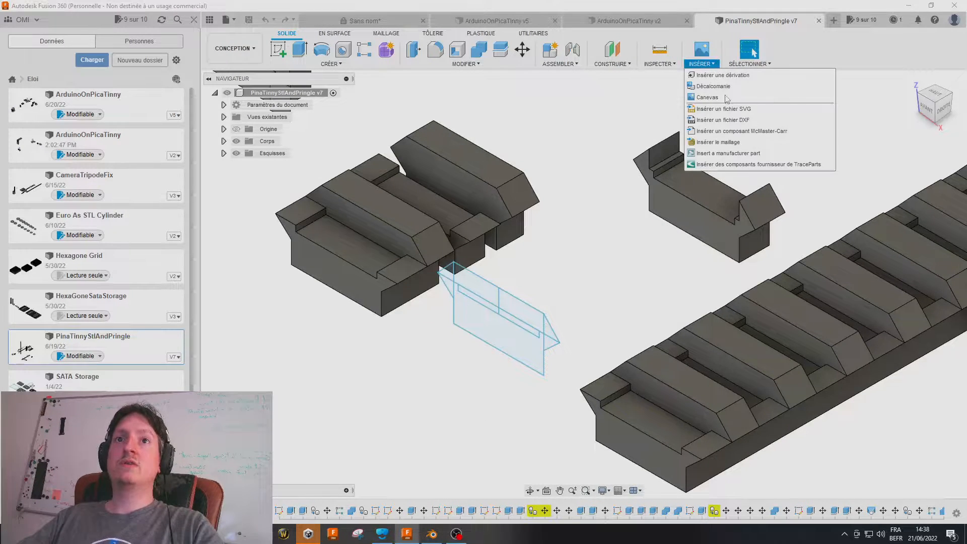
pyautogui.click(738, 122)
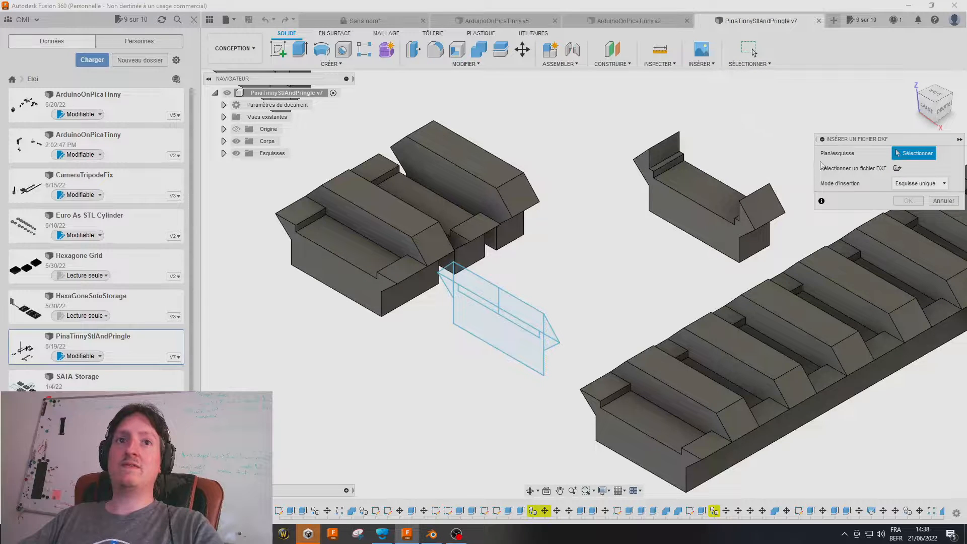
pyautogui.click(897, 169)
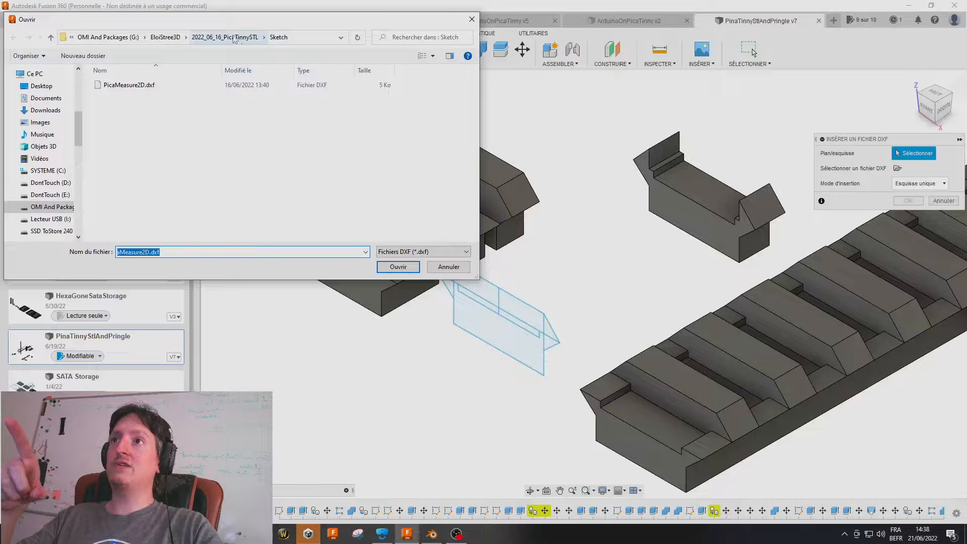
pyautogui.click(157, 87)
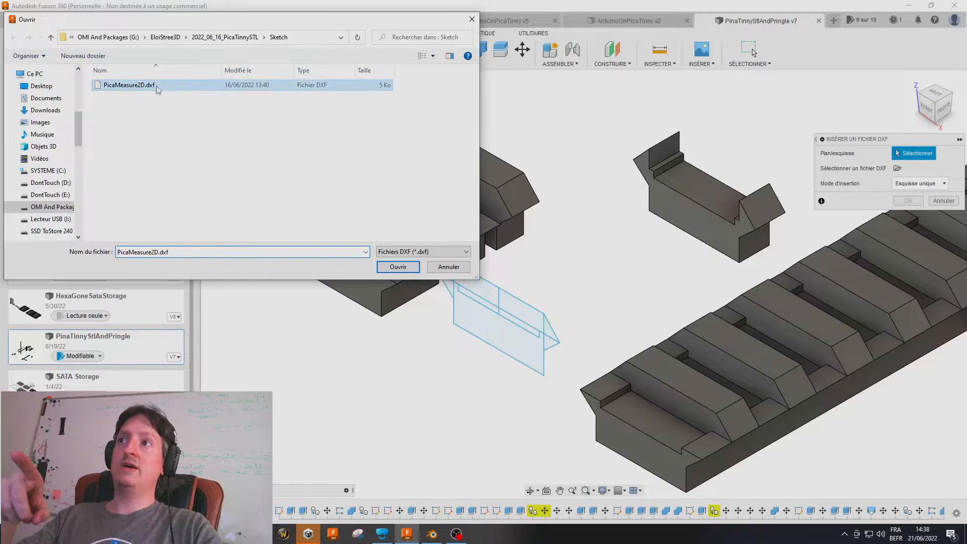
pyautogui.click(459, 269)
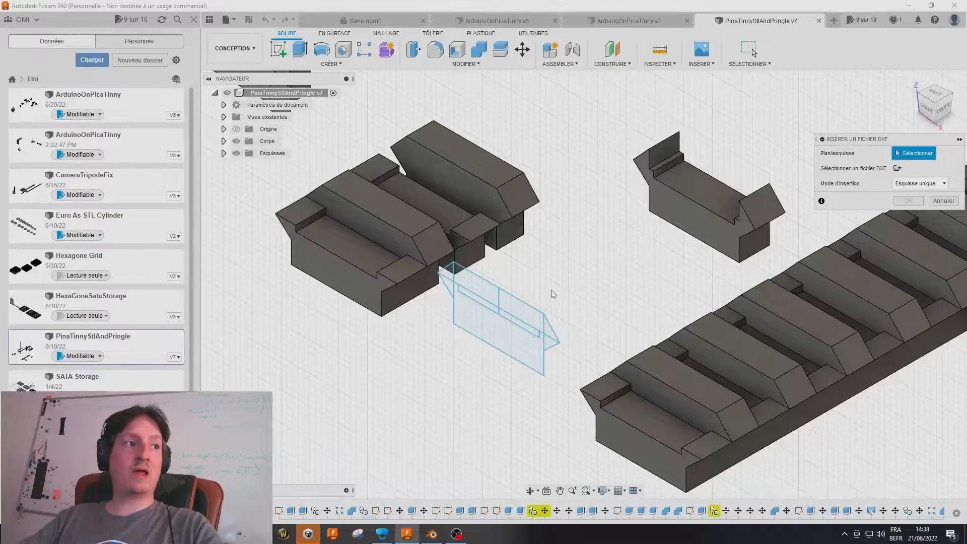
# Extrude all regions of the rail profile sketch, including both side triangles, 10 mm as a new body
pyautogui.moveTo(553, 295); pyautogui.dragTo(542, 265, button='middle')
pyautogui.scroll(3, 533, 289)
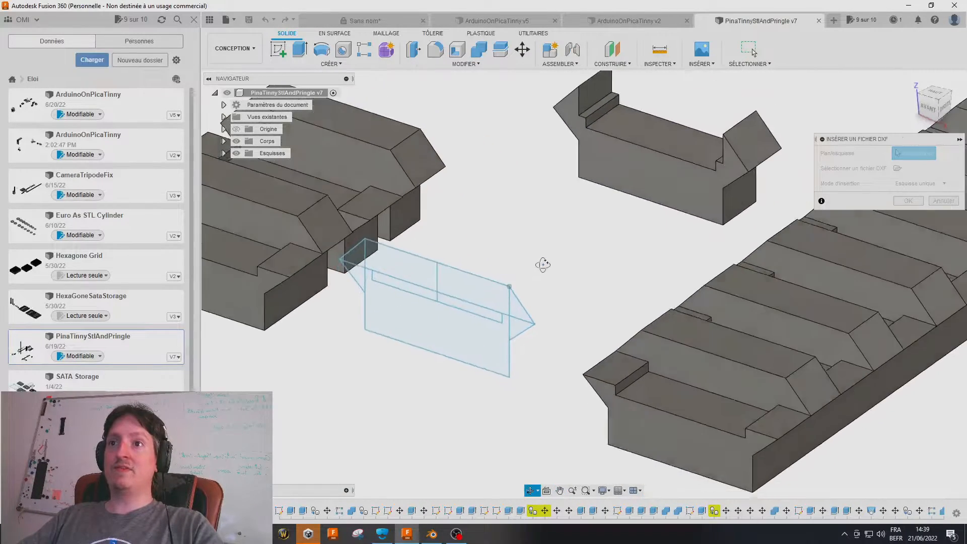
pyautogui.scroll(2, 538, 269)
pyautogui.press('e')
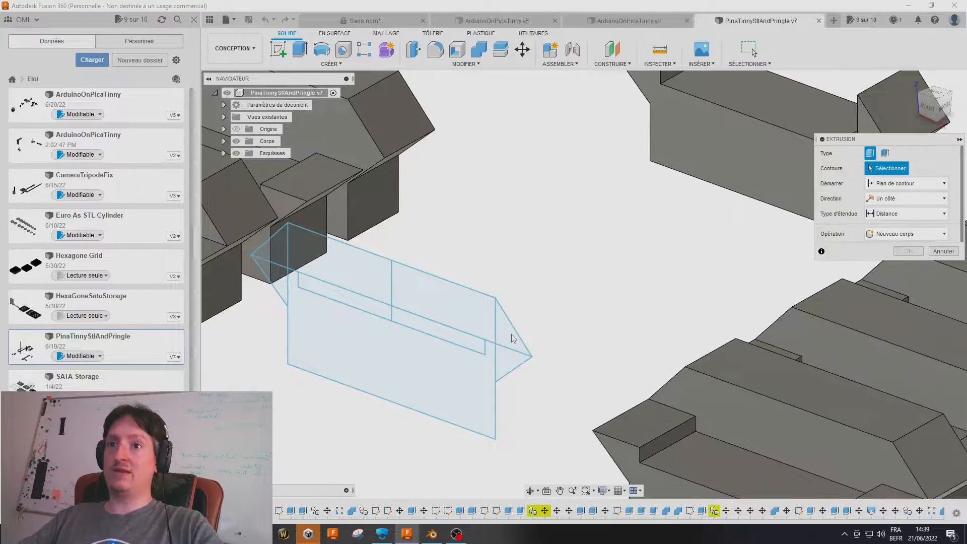
pyautogui.click(512, 347)
pyautogui.click(468, 364)
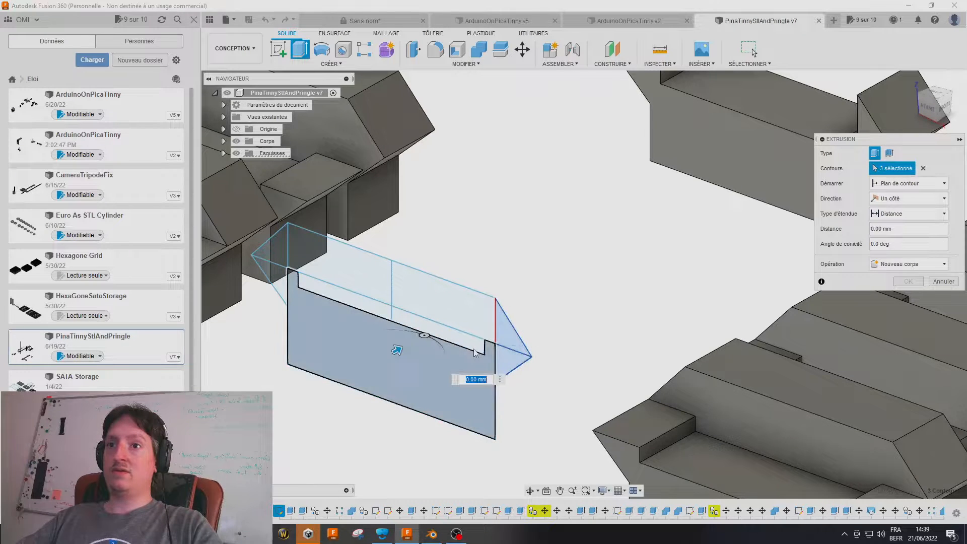
pyautogui.click(454, 336)
pyautogui.click(452, 313)
pyautogui.click(371, 293)
pyautogui.click(357, 304)
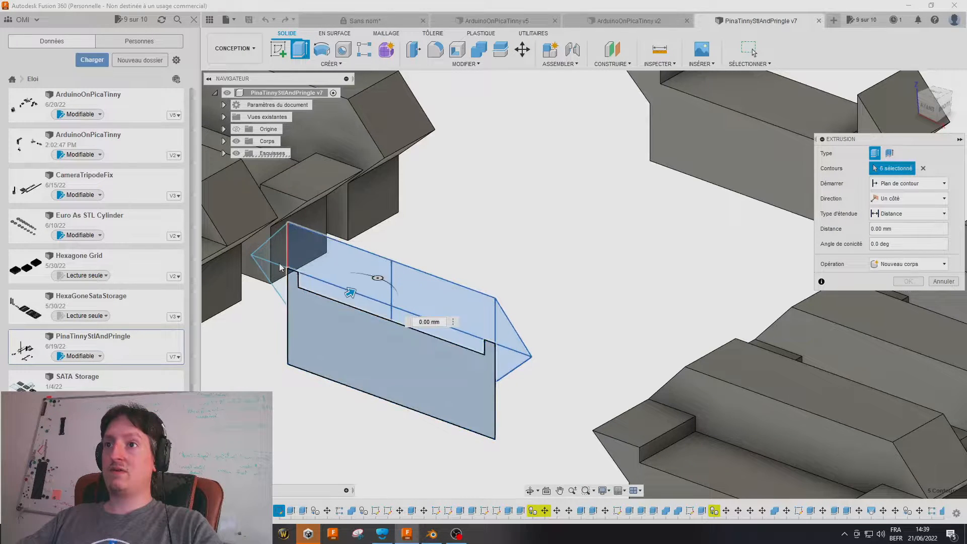
pyautogui.click(276, 247)
pyautogui.click(278, 278)
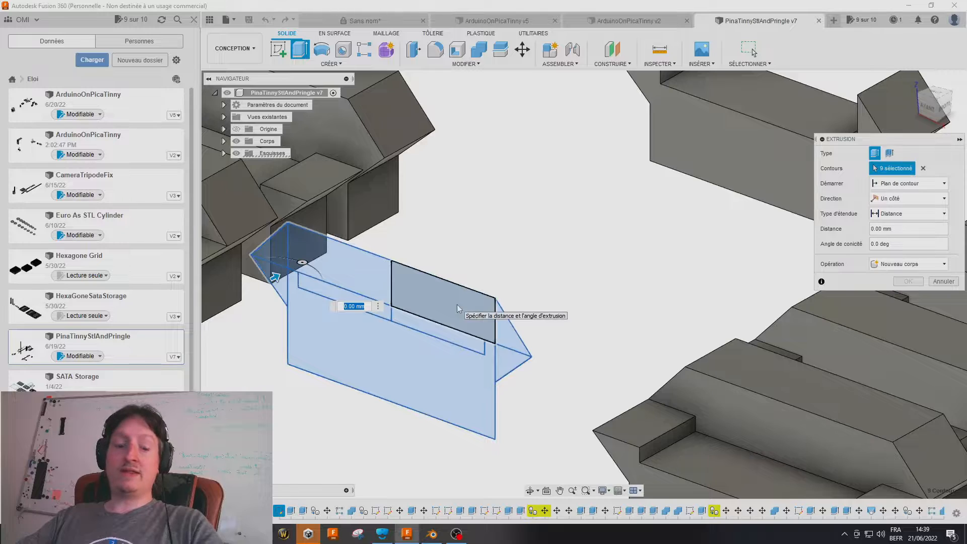
pyautogui.write('10')
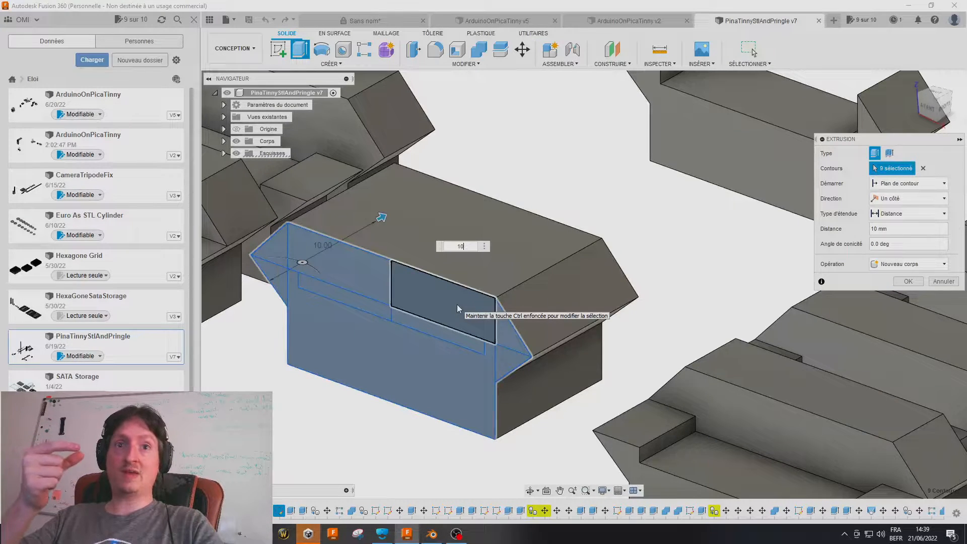
pyautogui.press('Return')
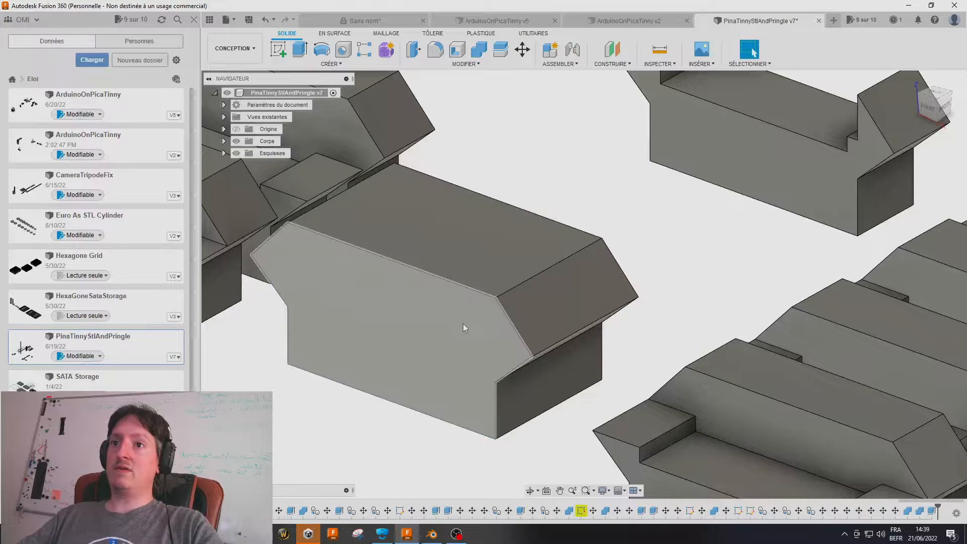
# Make the PictoTinnyOfficialMeasure sketch visible over the front face of the extruded block
pyautogui.click(224, 153)
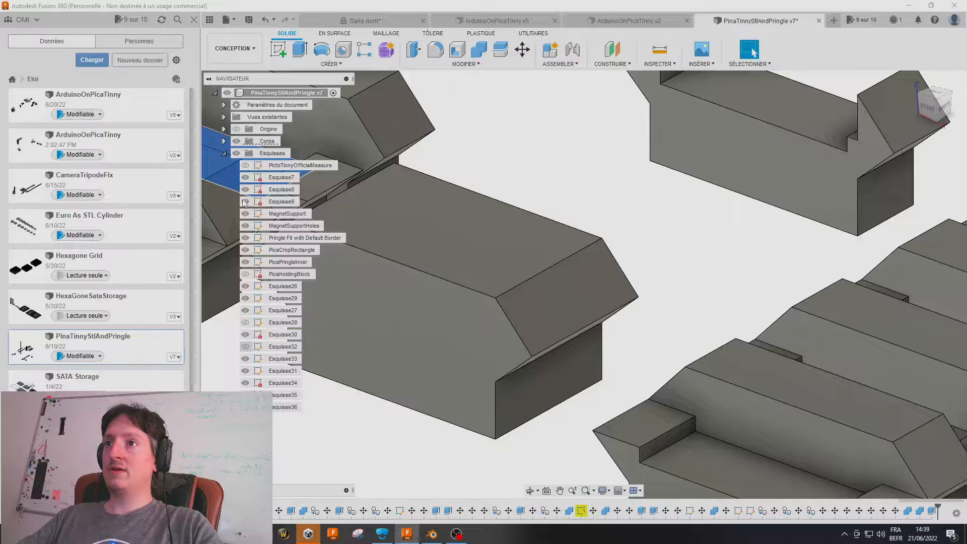
pyautogui.click(245, 165)
pyautogui.moveTo(536, 216); pyautogui.dragTo(624, 226, button='middle')
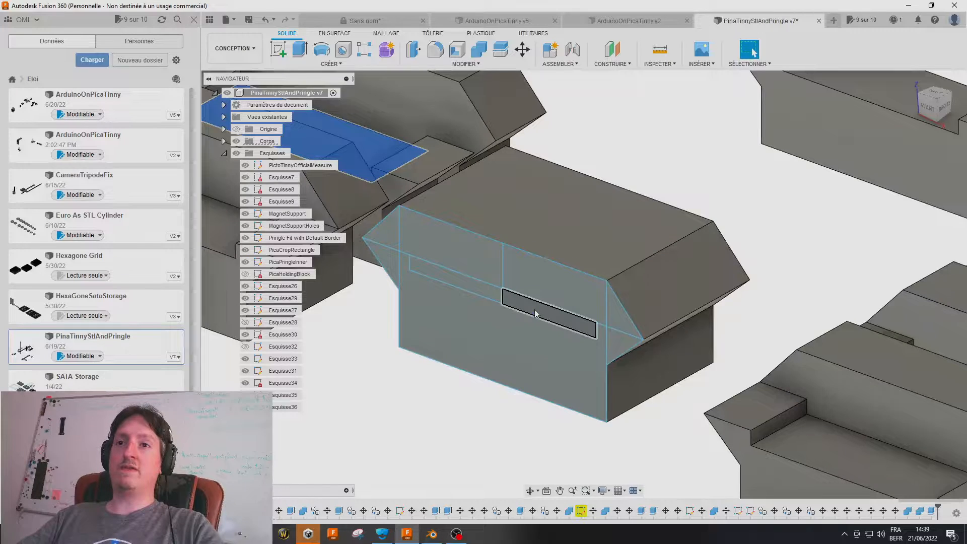
# Cut the five upper sketch regions, from the far-side triangle to the shallow central channel, into the block by the EmptySize distance
pyautogui.press('e')
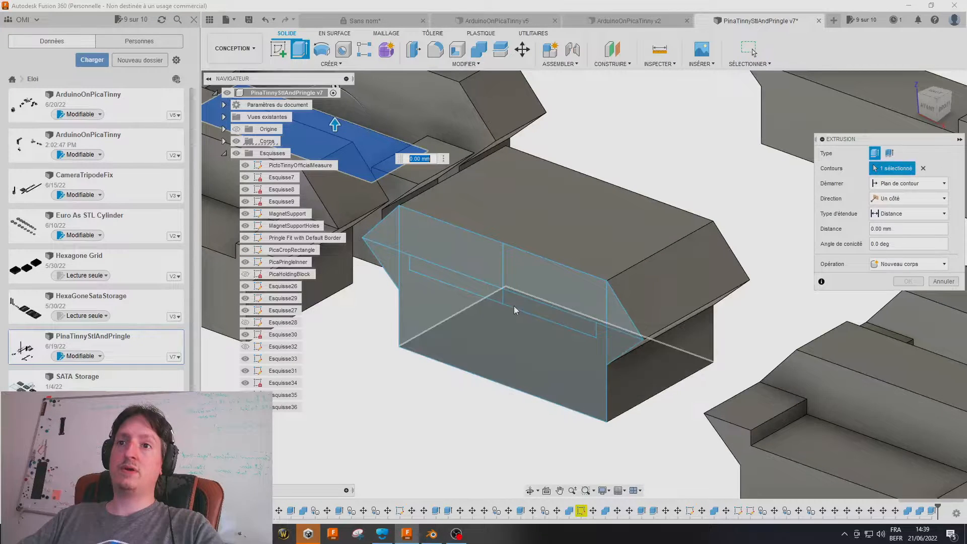
pyautogui.press('Escape')
pyautogui.press('e')
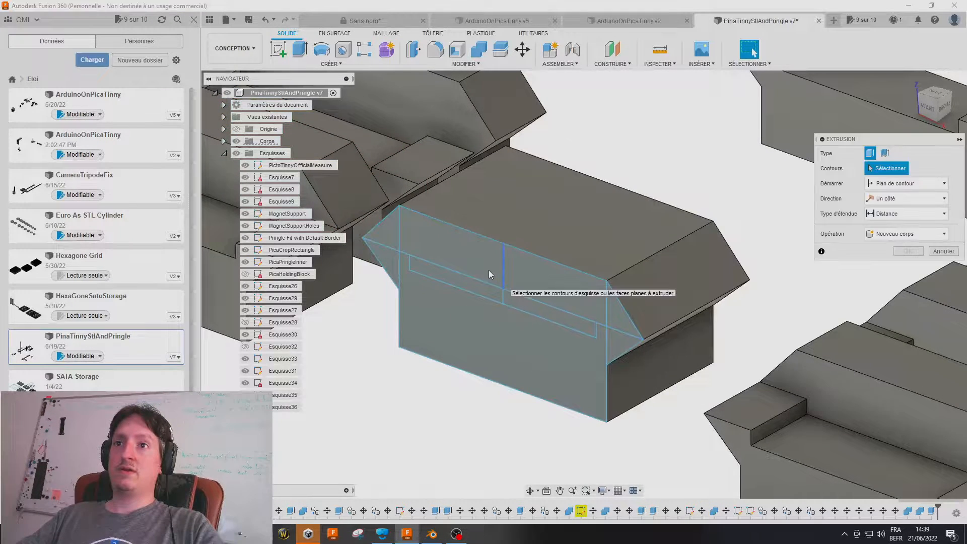
pyautogui.click(387, 234)
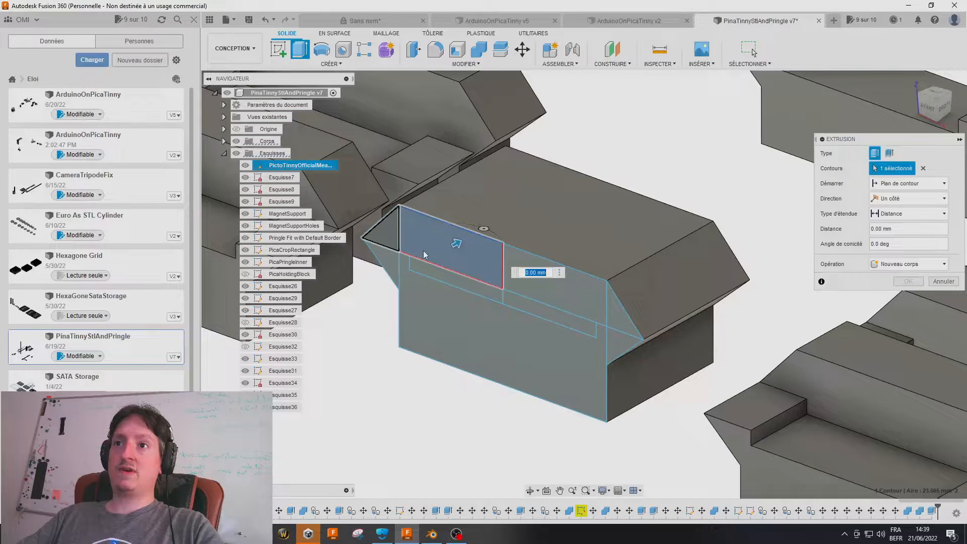
pyautogui.click(572, 291)
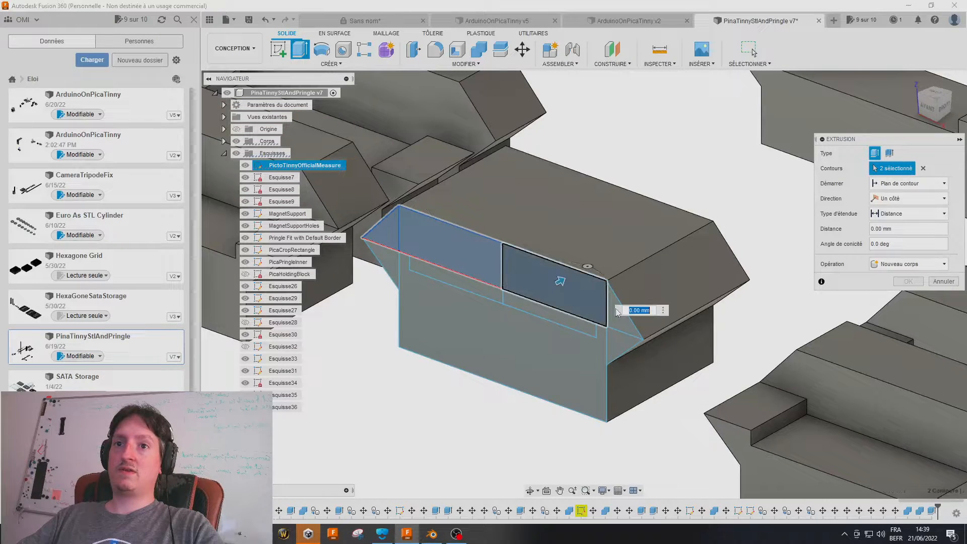
pyautogui.click(535, 309)
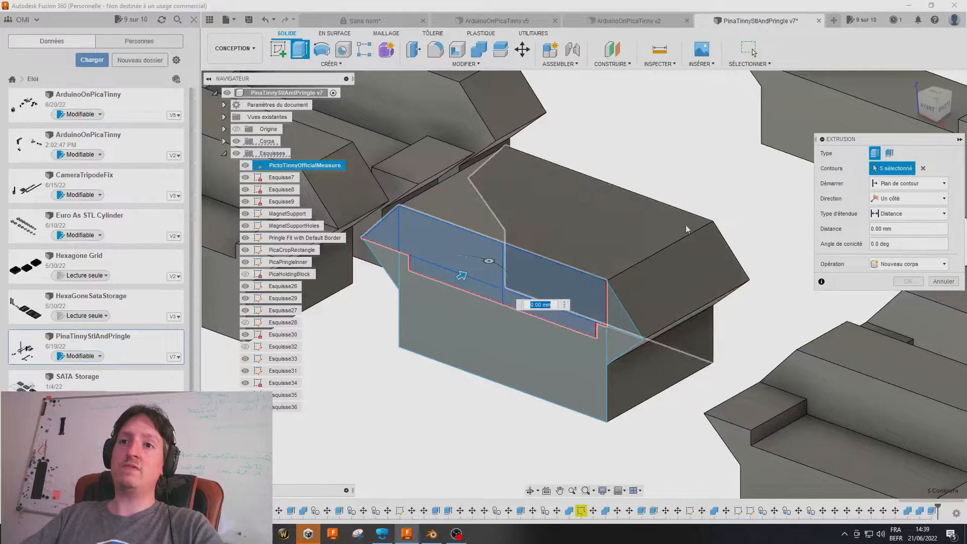
pyautogui.moveTo(706, 198); pyautogui.dragTo(693, 197, button='middle')
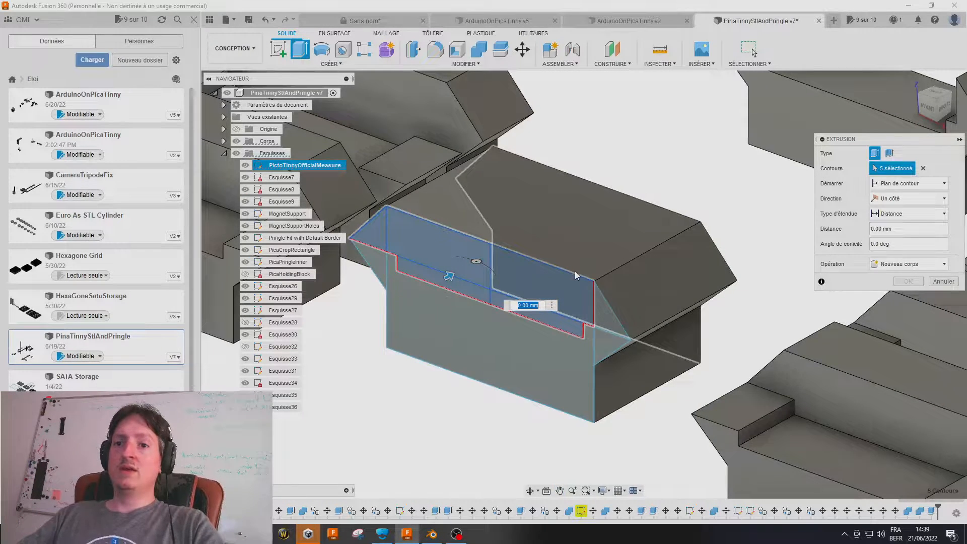
pyautogui.write('emp')
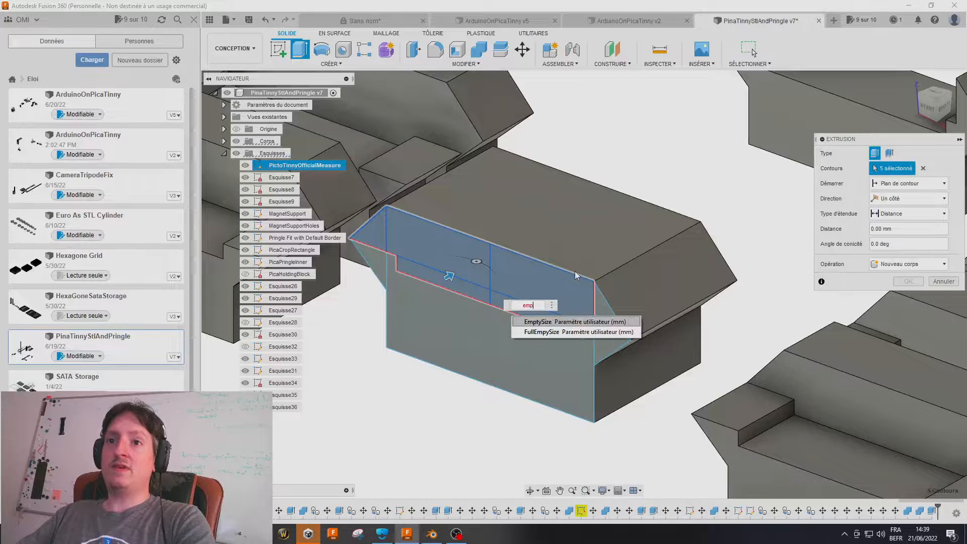
pyautogui.press('Return')
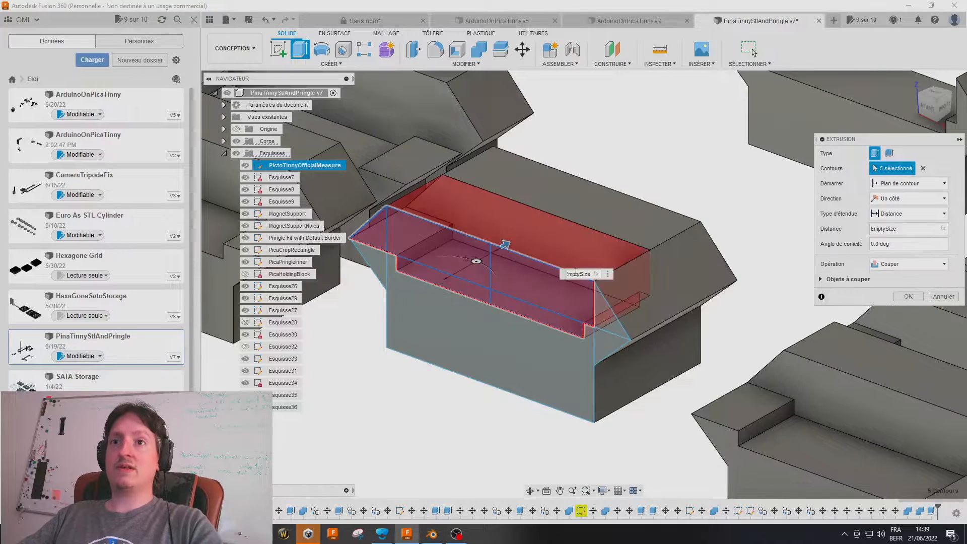
pyautogui.press('Return')
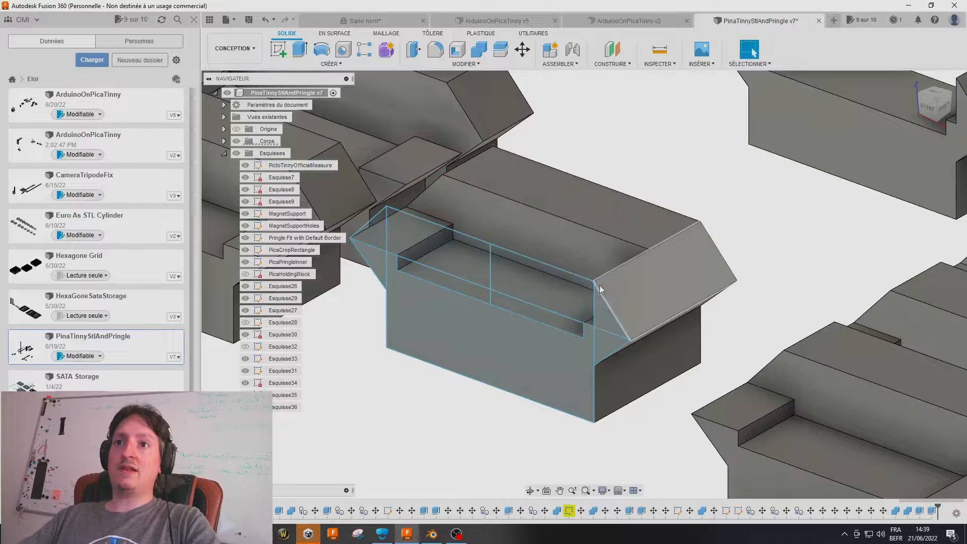
# Edit the last extruded cut to add the missing upper triangle at the near side of the rail profile
pyautogui.moveTo(551, 267); pyautogui.dragTo(522, 270, button='middle')
pyautogui.click(559, 243)
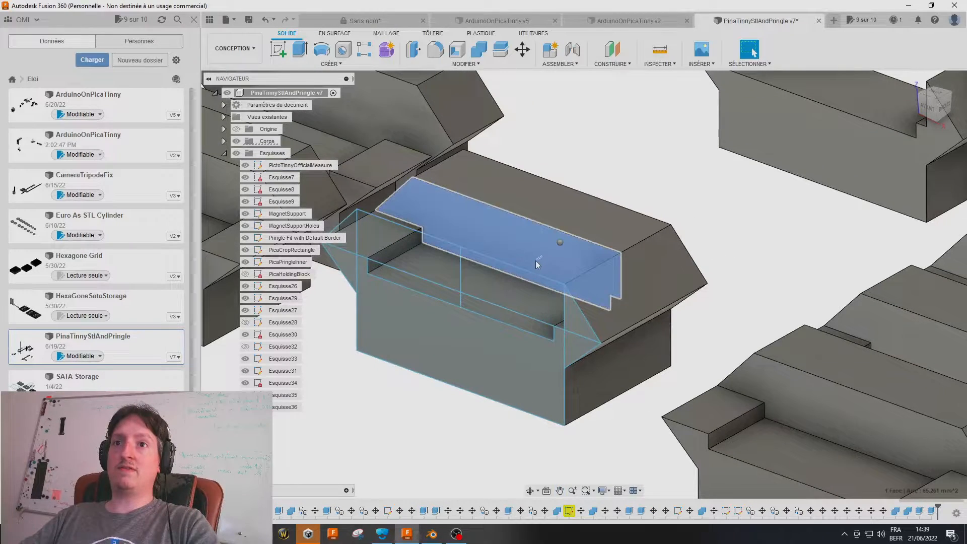
pyautogui.click(610, 173)
pyautogui.keyDown('shift'); pyautogui.moveTo(610, 172); pyautogui.dragTo(583, 244, button='middle'); pyautogui.keyUp('shift')
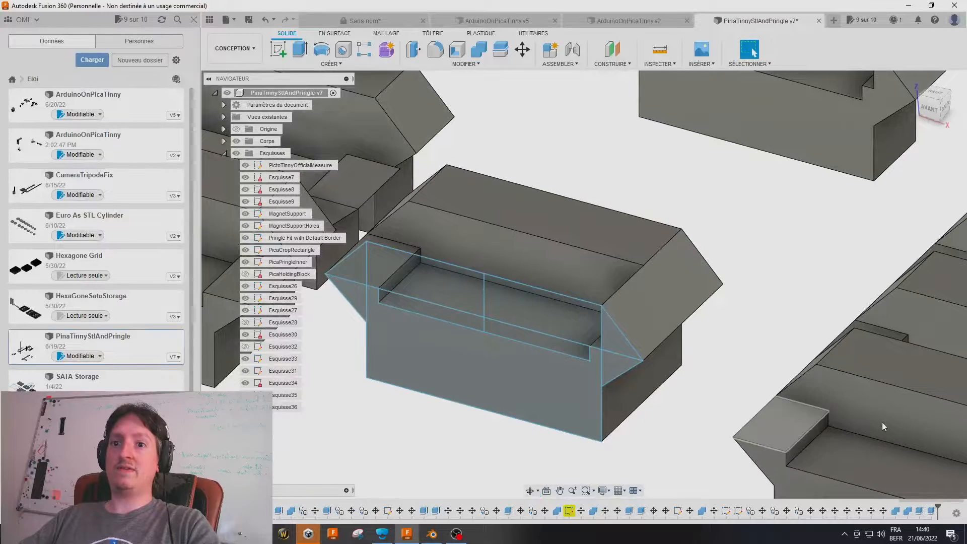
pyautogui.rightClick(932, 511)
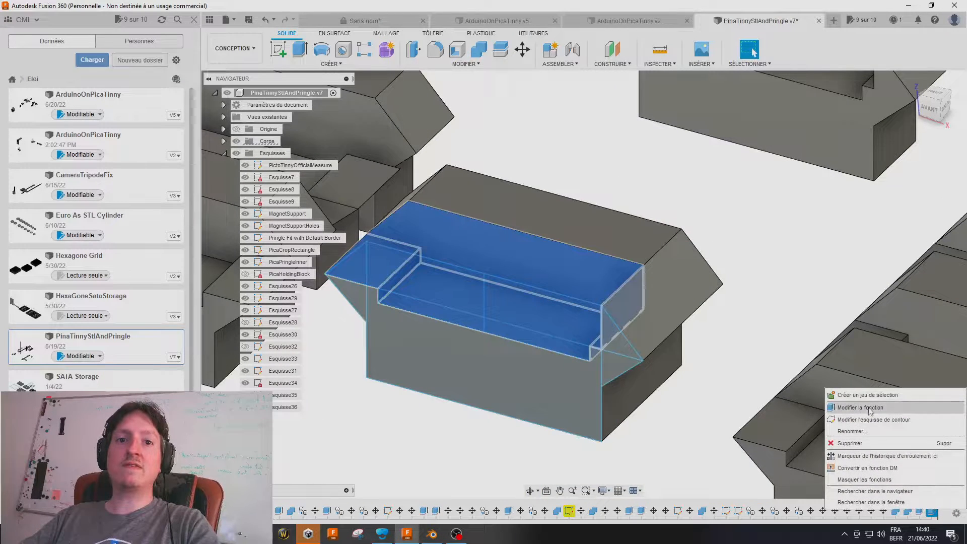
pyautogui.click(856, 407)
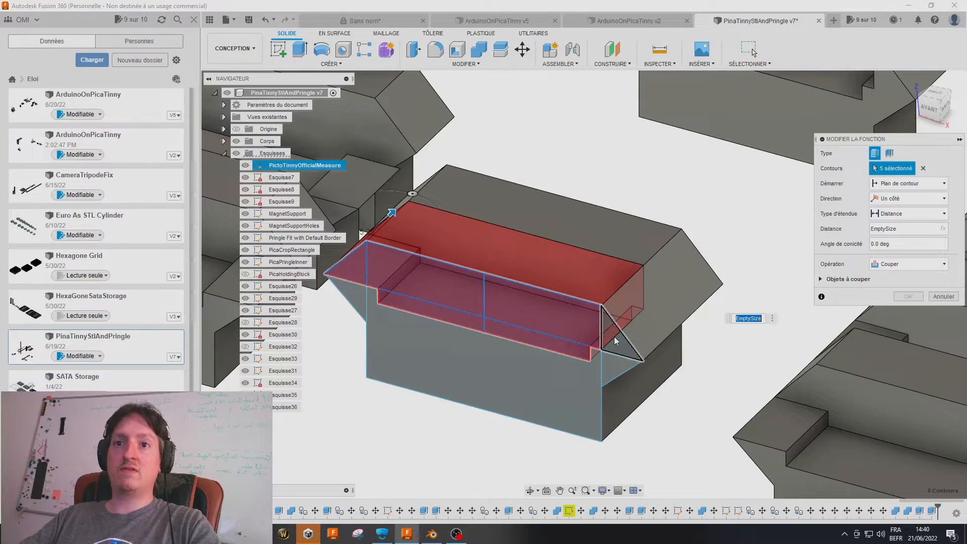
pyautogui.click(908, 296)
# Switch to Firefox to check the rail parameter table, including EmptySize and FullEmpySize, and return to Fusion 360
pyautogui.hotkey('alt', 'Tab')
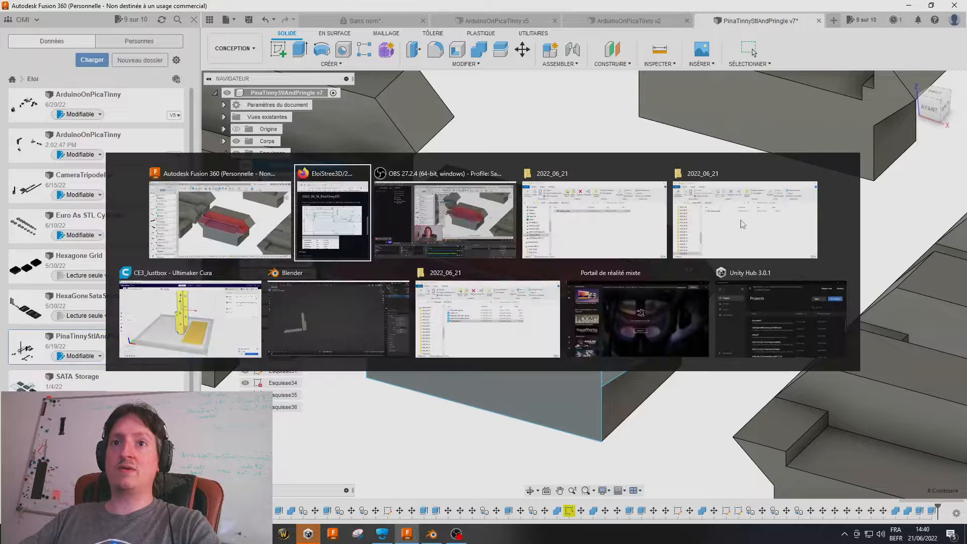
pyautogui.scroll(-4, 371, 316)
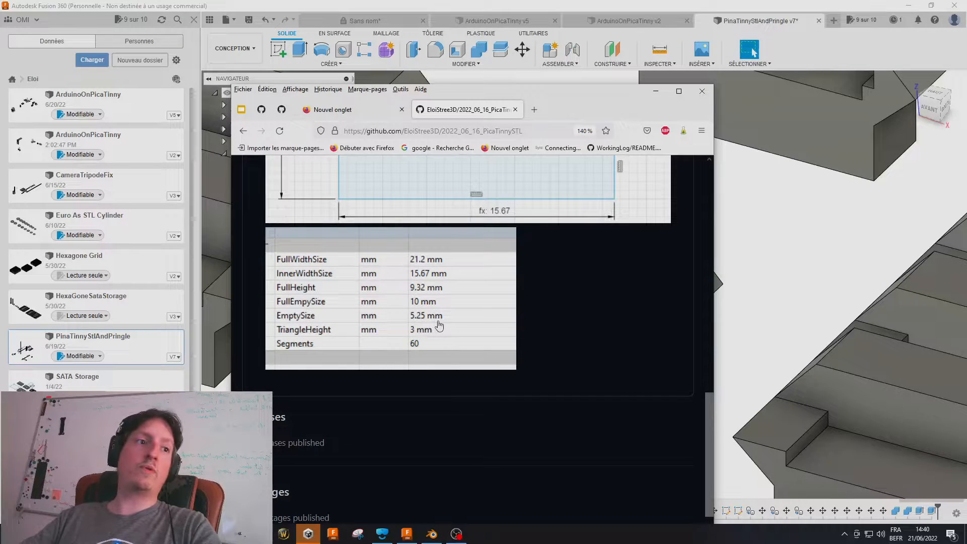
pyautogui.click(794, 273)
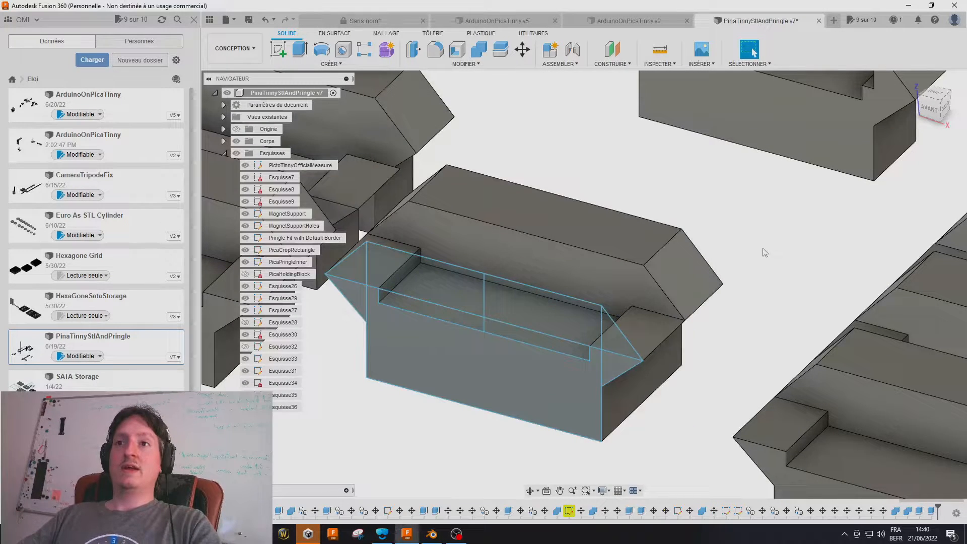
# Start a rectangular pattern of type Bodies (Corps) with the notched rail segment as its object
pyautogui.keyDown('shift'); pyautogui.moveTo(745, 235); pyautogui.dragTo(680, 252, button='middle'); pyautogui.keyUp('shift')
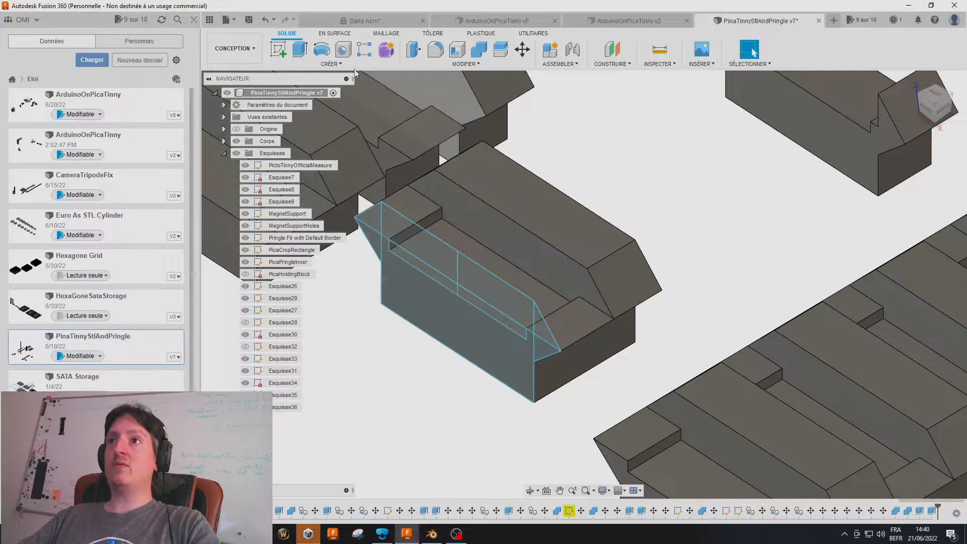
pyautogui.click(342, 65)
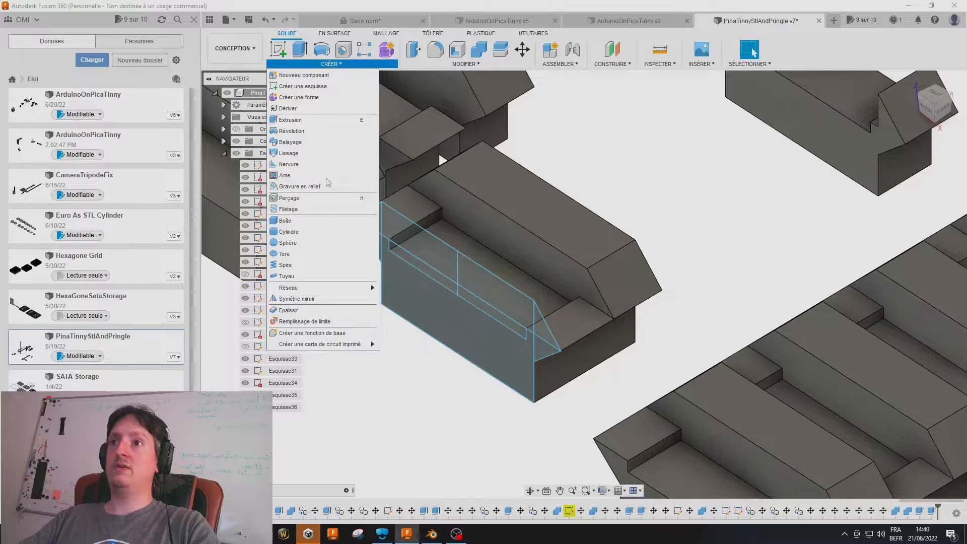
pyautogui.moveTo(348, 288)
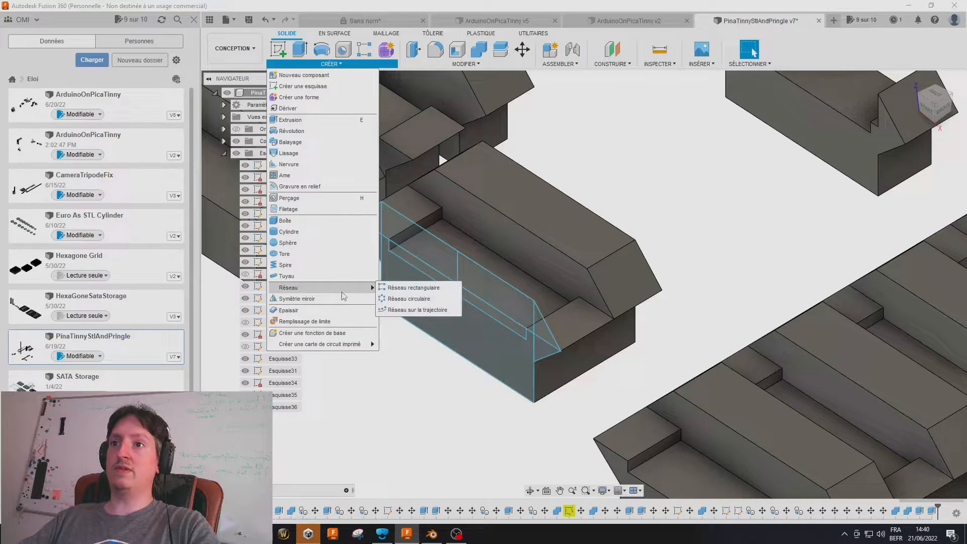
pyautogui.click(397, 290)
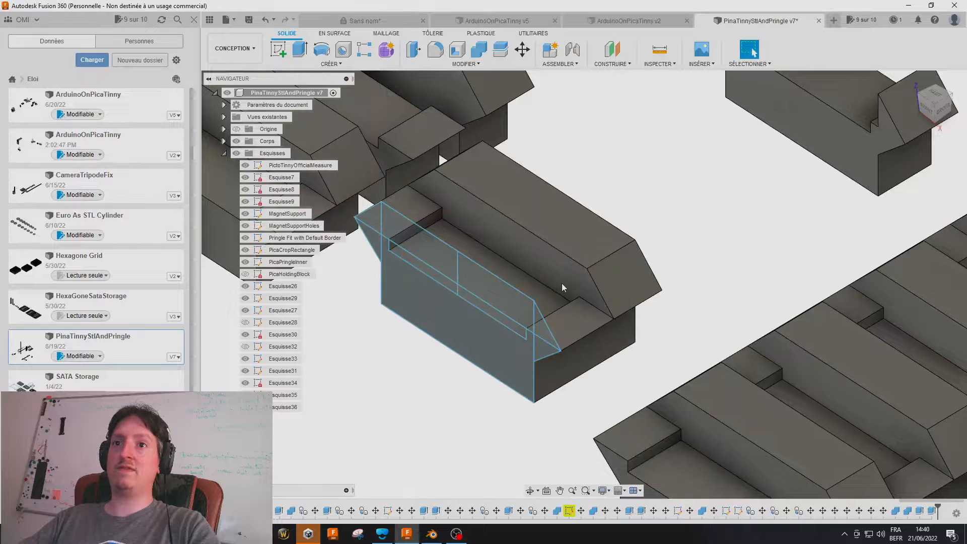
pyautogui.click(898, 153)
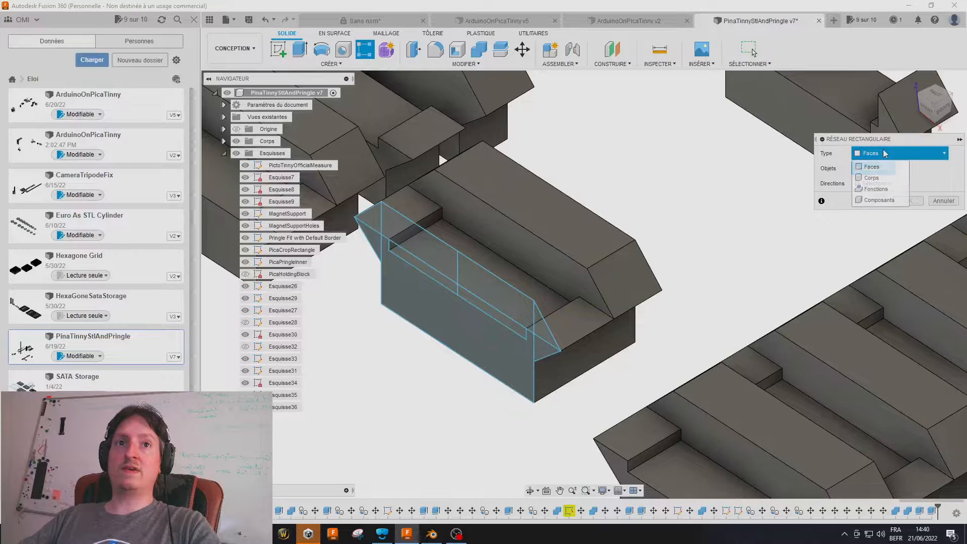
pyautogui.click(876, 177)
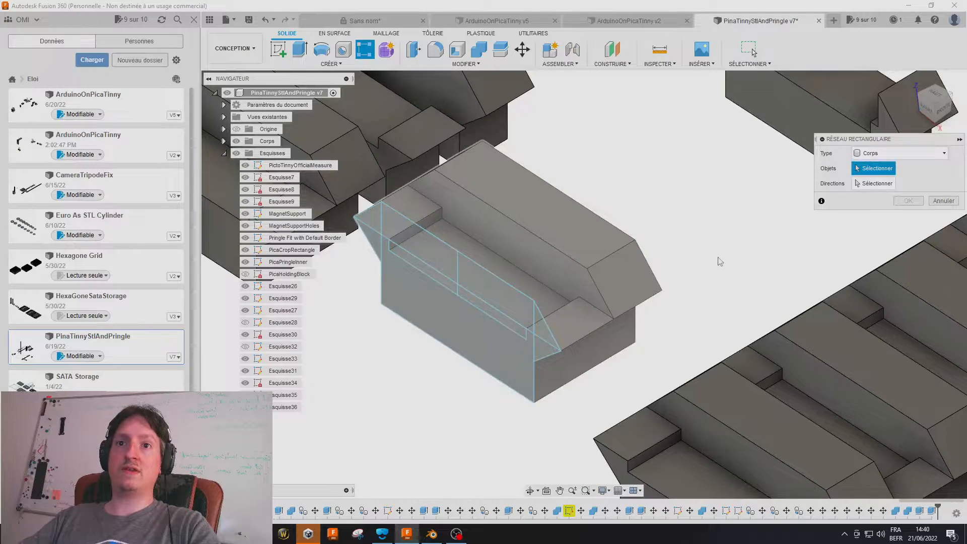
pyautogui.click(626, 259)
pyautogui.scroll(-1, 730, 237)
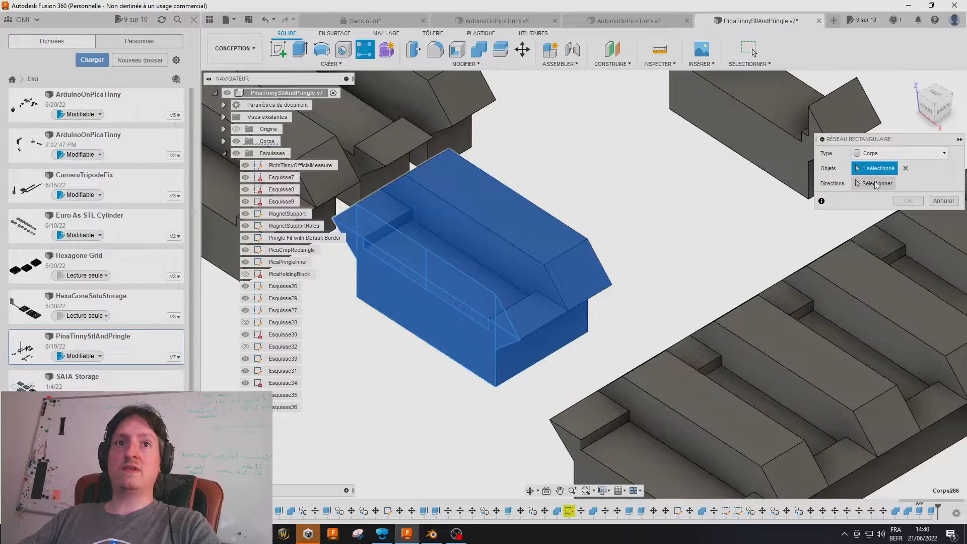
# Use the segment's lower side edge as the pattern direction and set the second direction's quantity to 1
pyautogui.click(876, 184)
pyautogui.click(543, 355)
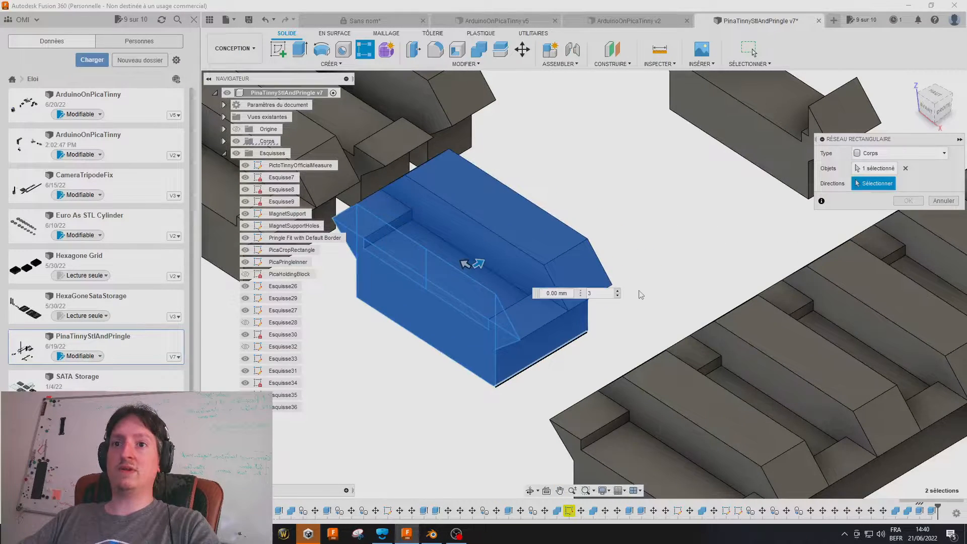
pyautogui.scroll(-1, 624, 291)
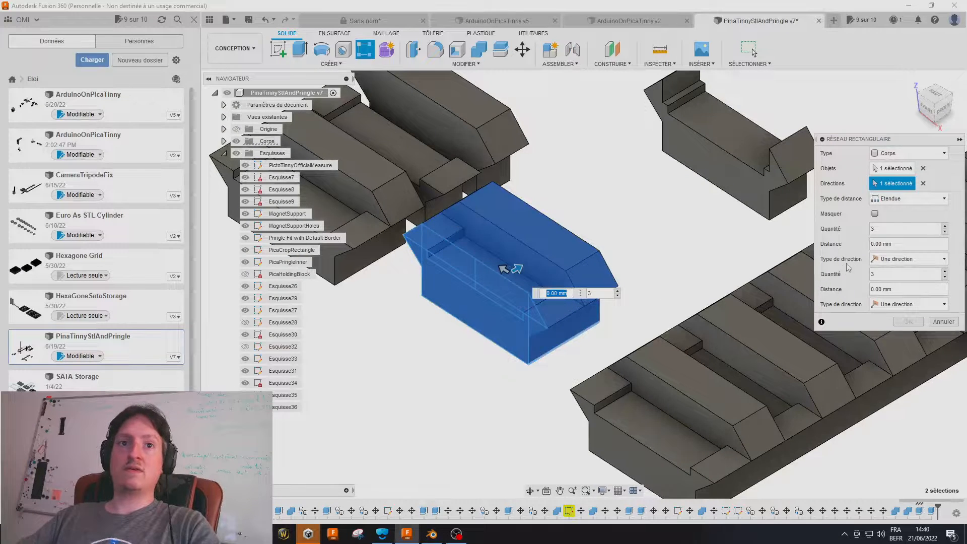
pyautogui.moveTo(892, 272); pyautogui.dragTo(798, 260)
pyautogui.write('1')
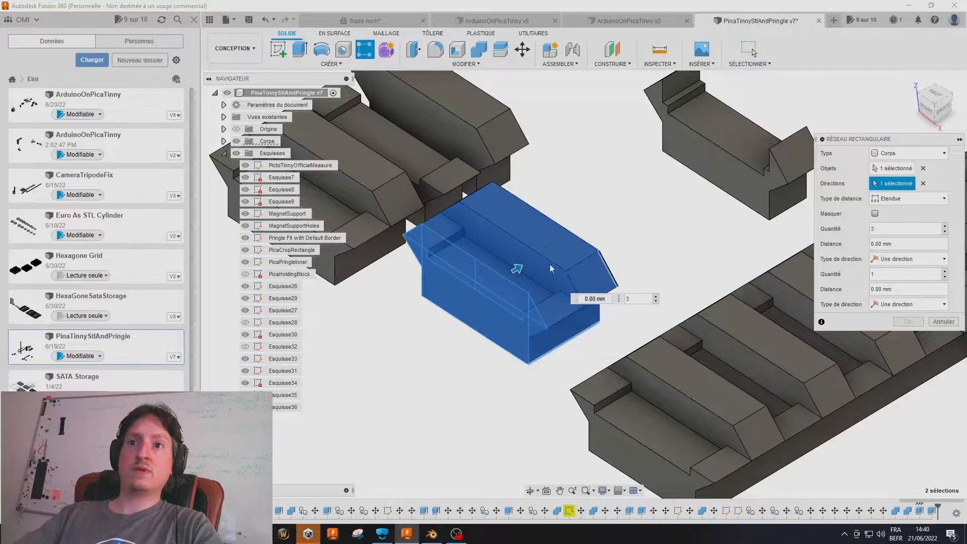
# Try patterning 20 copies of the segment along the rail over an overall extent of 10*2 mm
pyautogui.moveTo(518, 269); pyautogui.dragTo(849, 166)
pyautogui.moveTo(696, 233); pyautogui.dragTo(638, 243, button='middle')
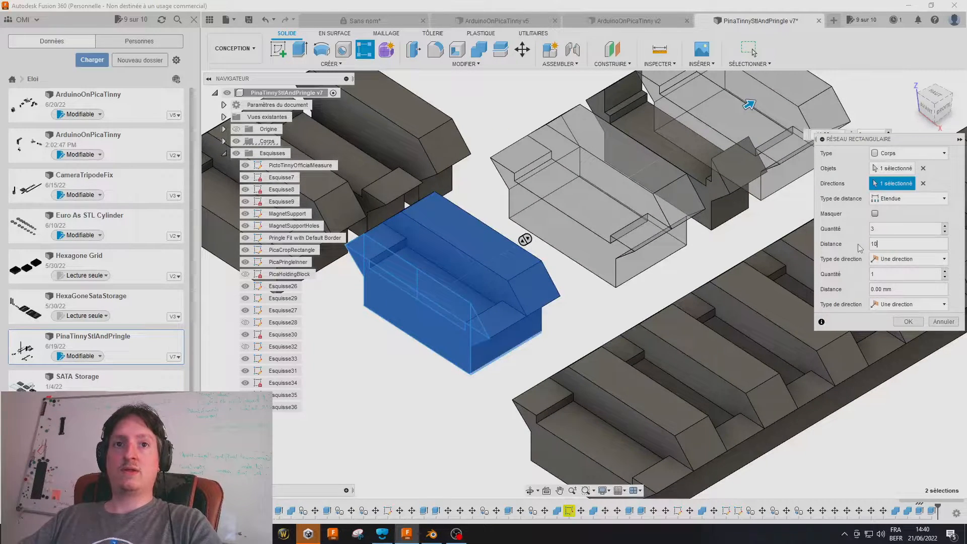
pyautogui.write('10')
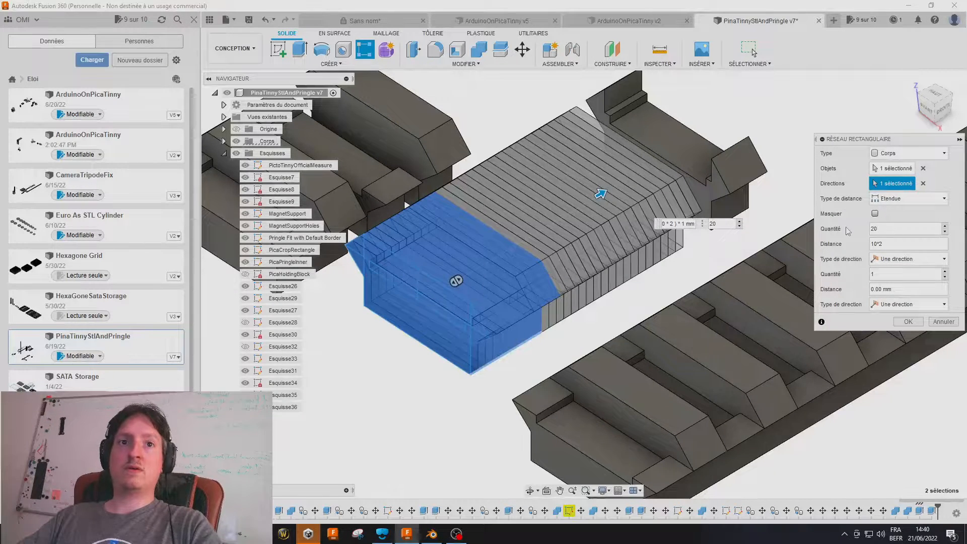
# Switch the pattern's distance type to Spacing (Espacement) and create 10 end-to-end segments at a 10 mm distance
pyautogui.click(910, 198)
pyautogui.click(908, 225)
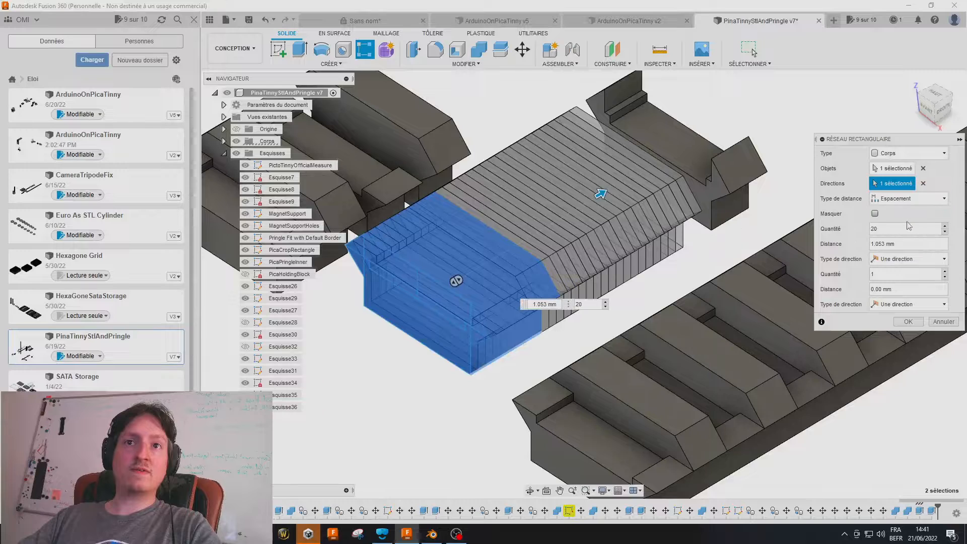
pyautogui.press('Delete')
pyautogui.write('1')
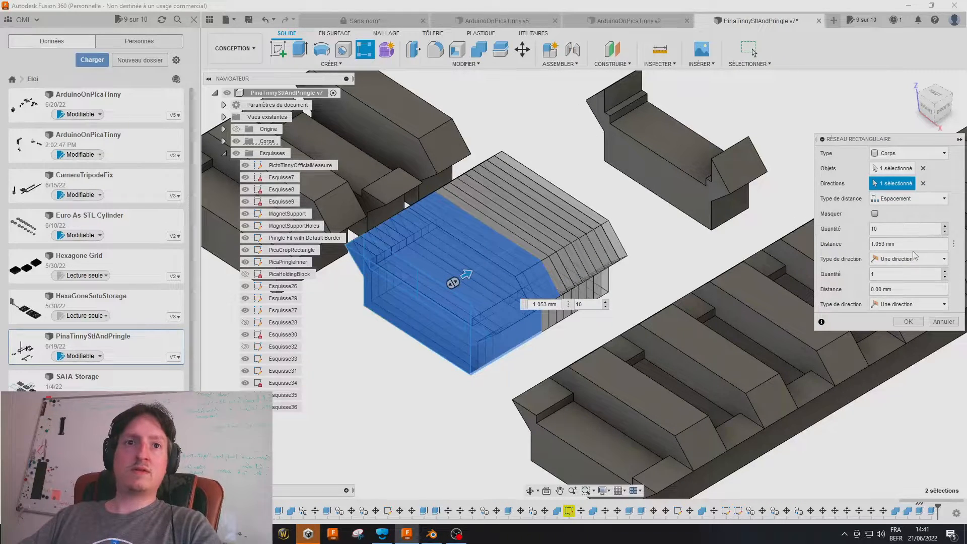
pyautogui.click(909, 199)
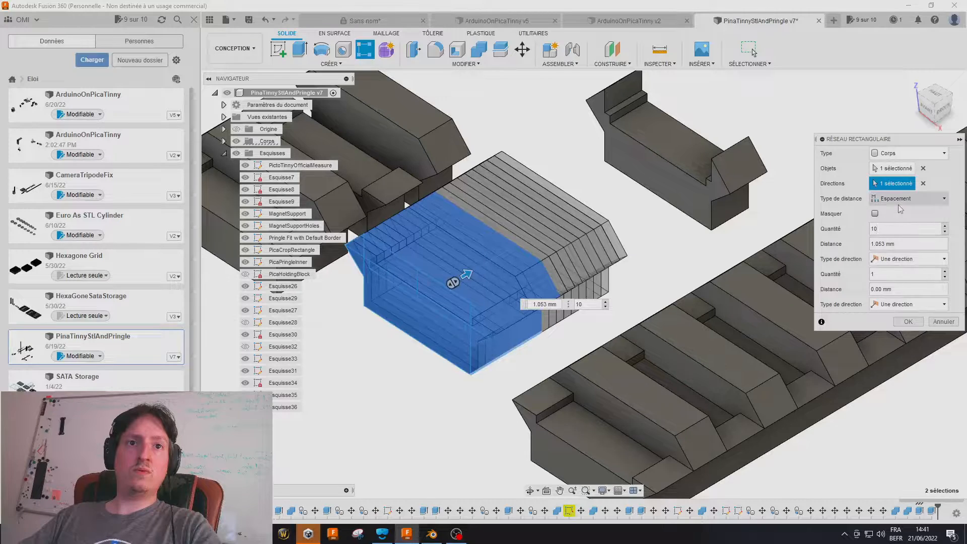
pyautogui.click(892, 212)
pyautogui.click(902, 200)
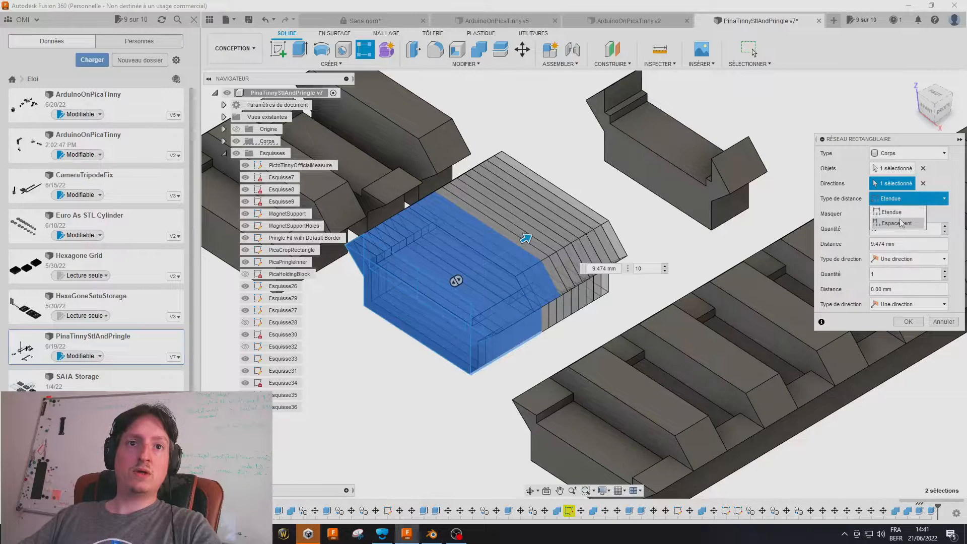
pyautogui.click(897, 223)
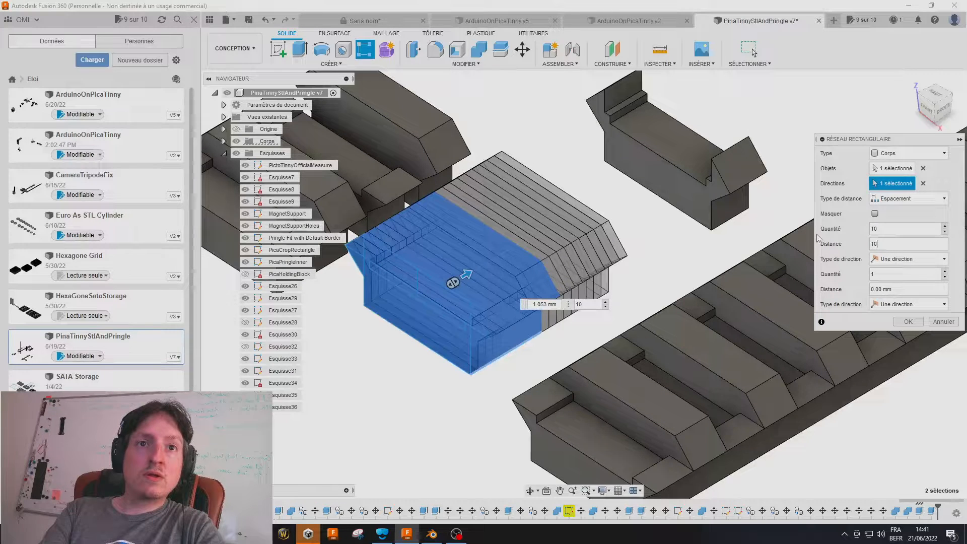
pyautogui.write('20')
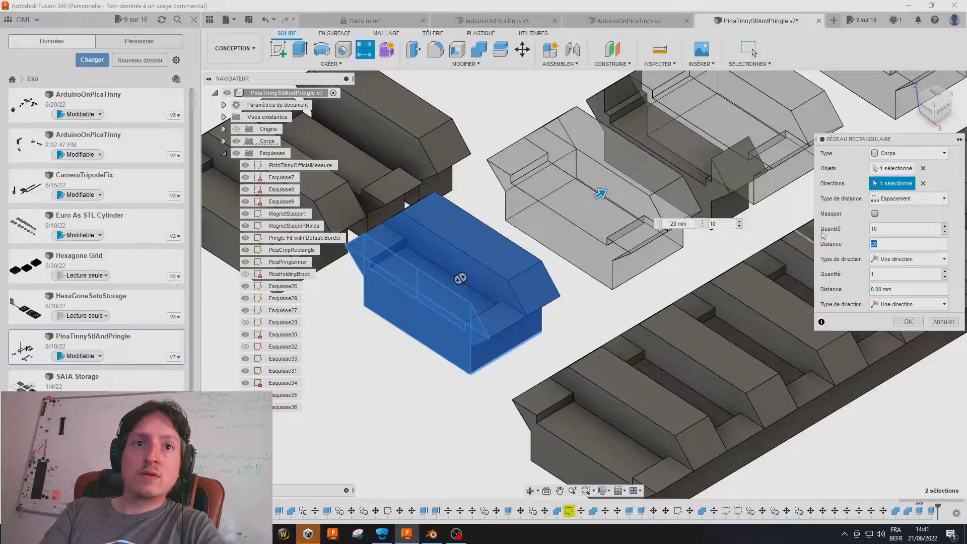
pyautogui.click(907, 321)
pyautogui.scroll(-5, 771, 228)
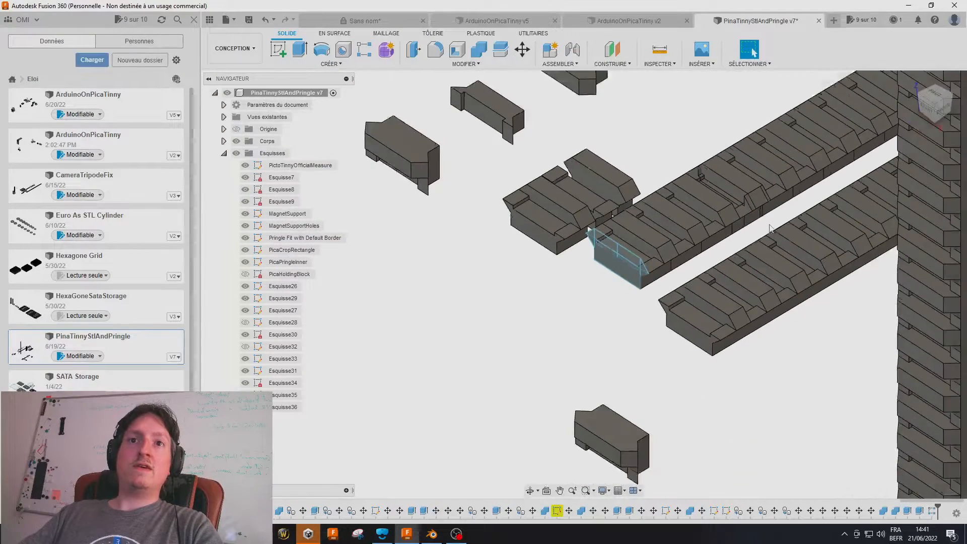
# Examine the patterned rail from its front end, along with the neighbouring segments and the plate with four corner holes
pyautogui.keyDown('shift'); pyautogui.moveTo(770, 229); pyautogui.dragTo(667, 244, button='middle'); pyautogui.keyUp('shift')
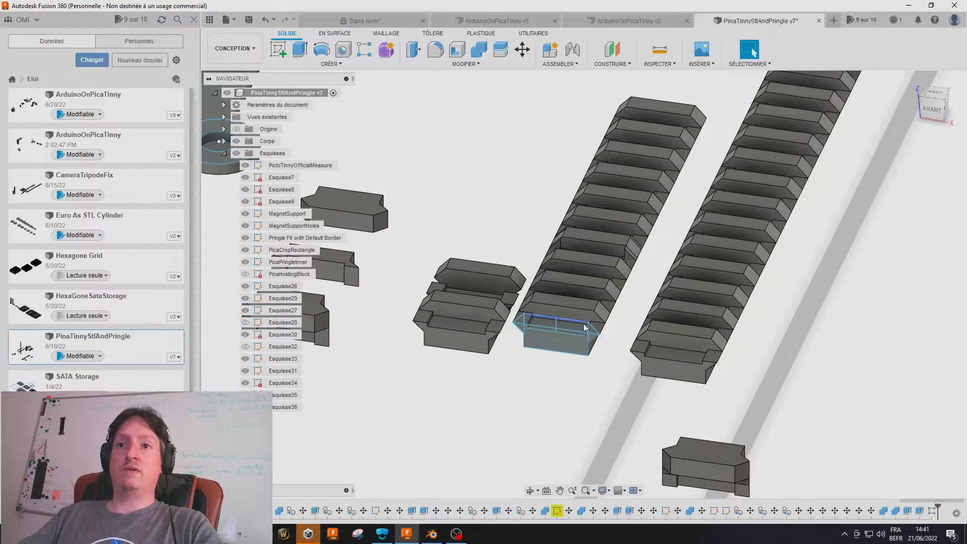
pyautogui.scroll(2, 612, 320)
pyautogui.moveTo(616, 315)
pyautogui.mouseDown(button='middle')
pyautogui.moveTo(588, 352)
pyautogui.moveTo(628, 288)
pyautogui.moveTo(613, 314)
pyautogui.moveTo(607, 303)
pyautogui.mouseUp(button='middle')
pyautogui.moveTo(728, 303); pyautogui.dragTo(826, 300, button='middle')
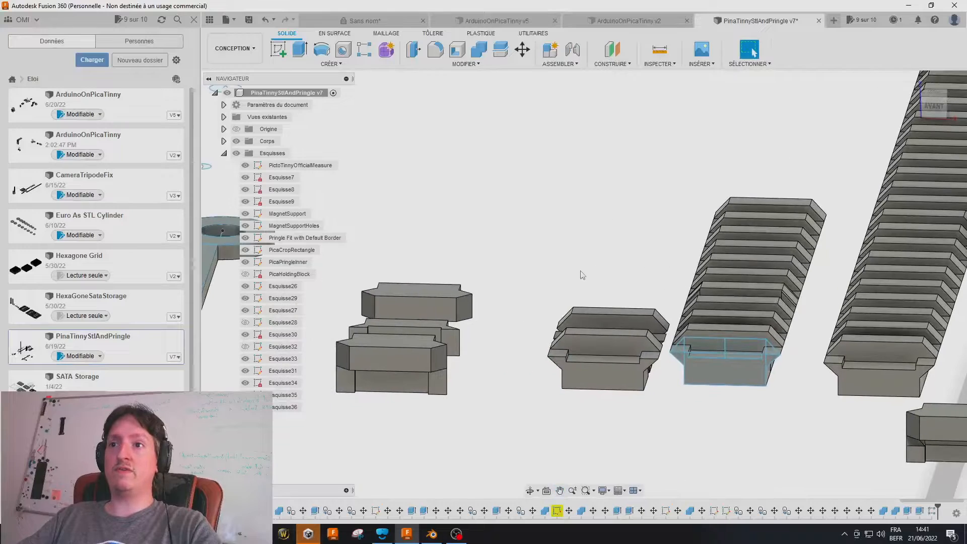
pyautogui.moveTo(580, 275); pyautogui.dragTo(749, 277, button='middle')
pyautogui.moveTo(632, 295); pyautogui.dragTo(793, 290, button='middle')
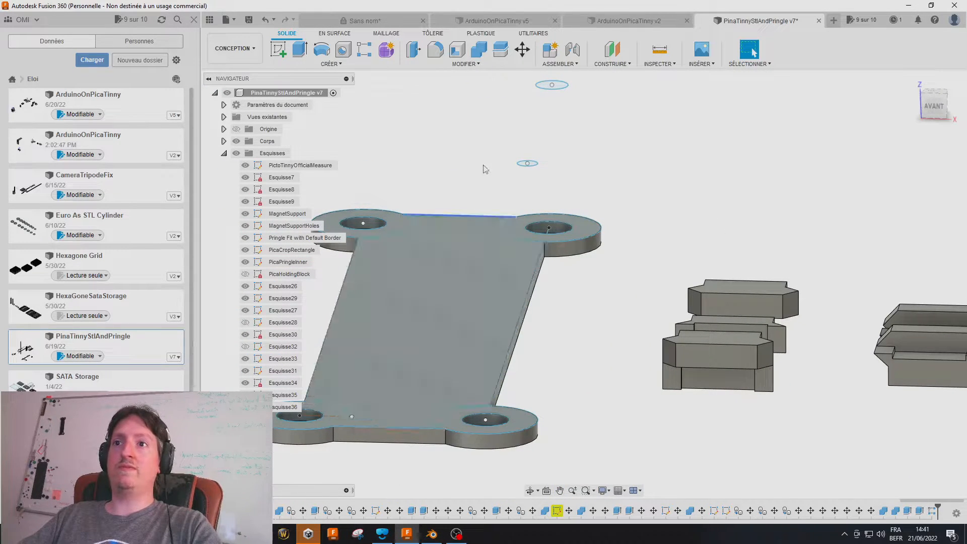
pyautogui.moveTo(626, 265); pyautogui.dragTo(445, 265, button='middle')
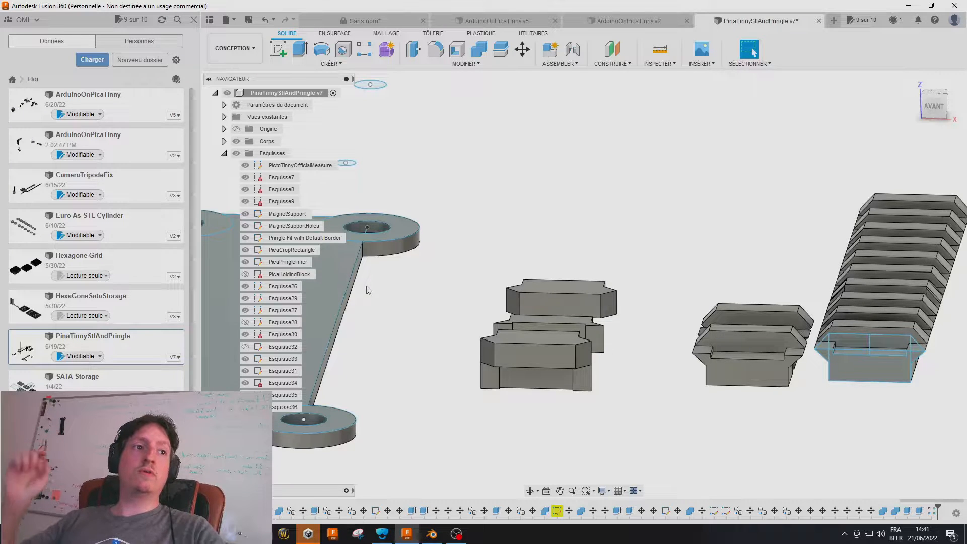
# Inspect the front face of the holding block, checking the clearance gap between the rail-shaped profile and its surrounding cutout
pyautogui.scroll(-6, 680, 339)
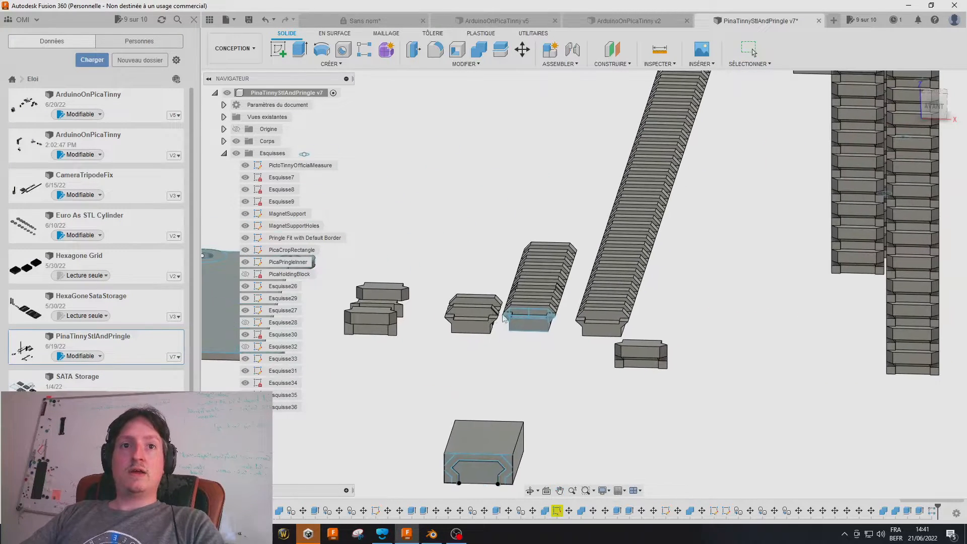
pyautogui.scroll(8, 650, 322)
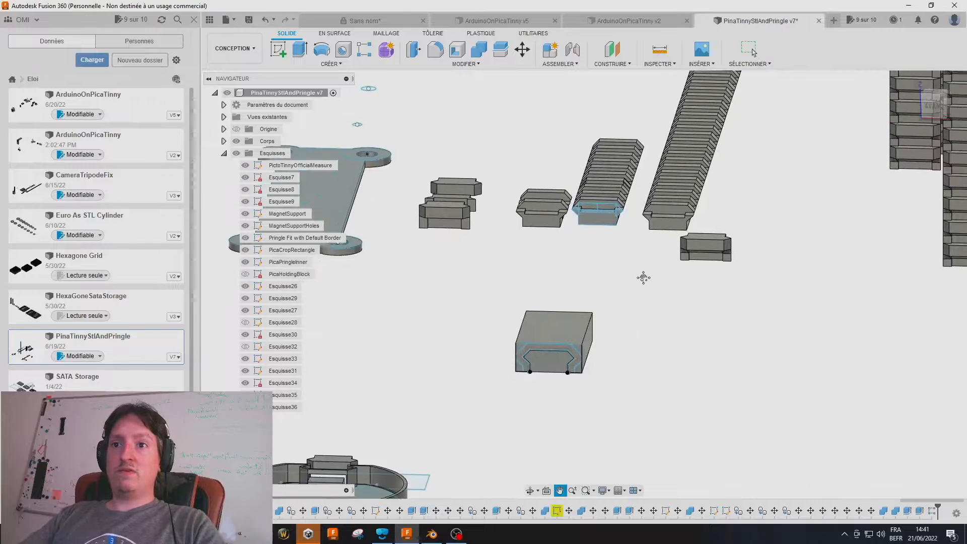
pyautogui.scroll(6, 636, 287)
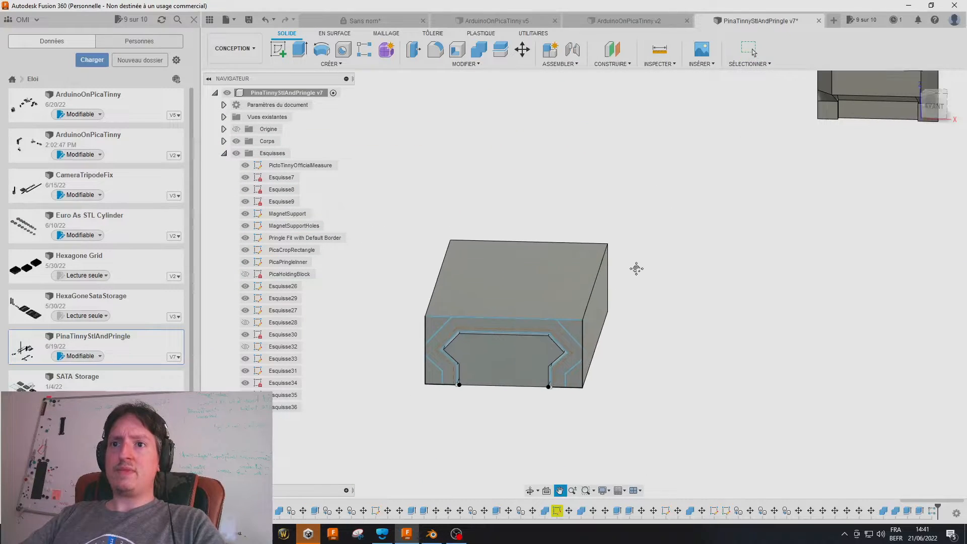
pyautogui.keyDown('shift'); pyautogui.moveTo(686, 271); pyautogui.dragTo(720, 270, button='middle'); pyautogui.keyUp('shift')
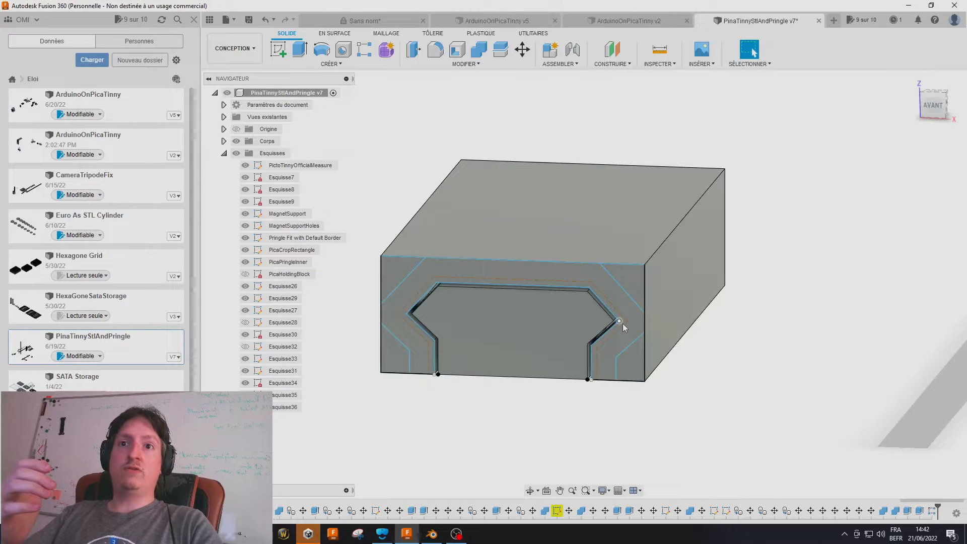
pyautogui.scroll(-2, 614, 322)
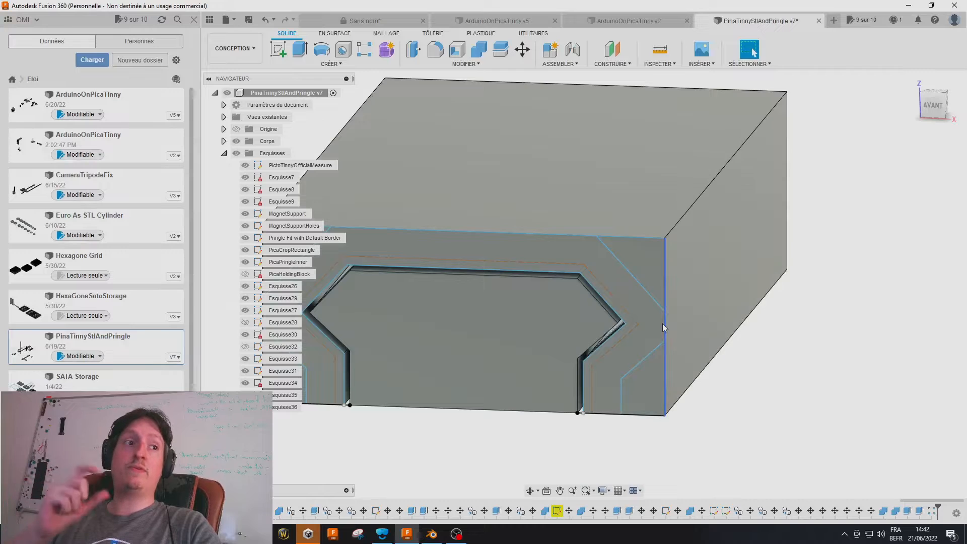
pyautogui.moveTo(706, 322); pyautogui.dragTo(737, 319, button='middle')
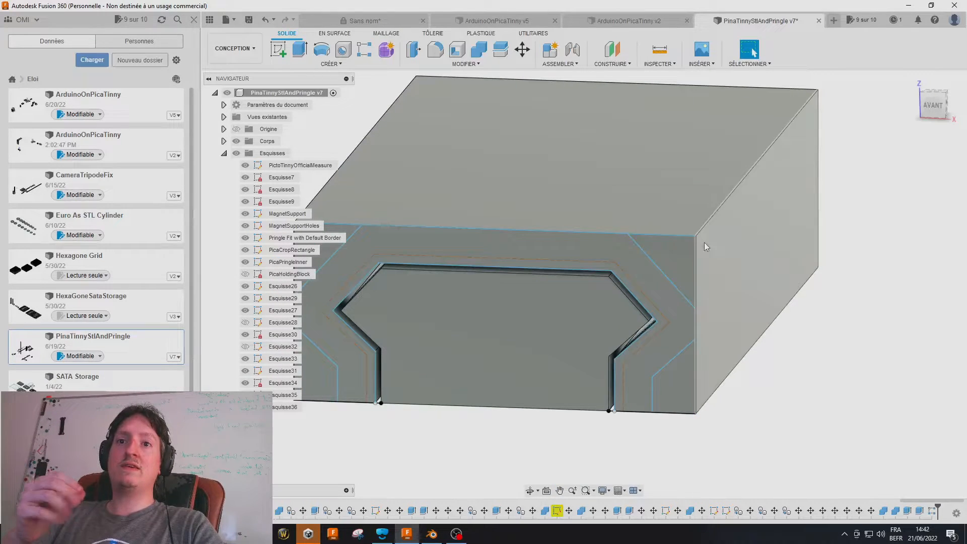
pyautogui.moveTo(715, 230); pyautogui.dragTo(593, 413, button='middle')
pyautogui.moveTo(755, 145); pyautogui.dragTo(734, 242, button='middle')
pyautogui.scroll(-5, 734, 240)
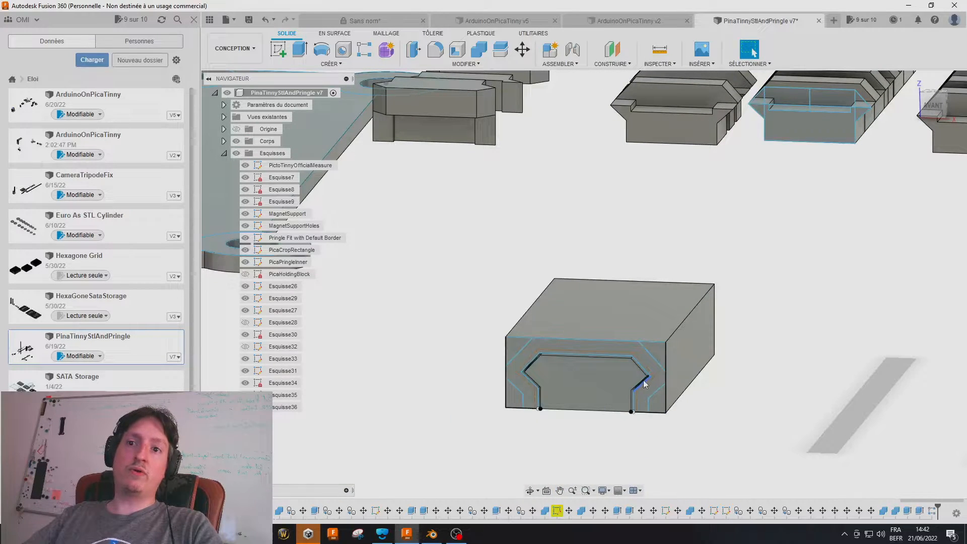
pyautogui.scroll(8, 641, 383)
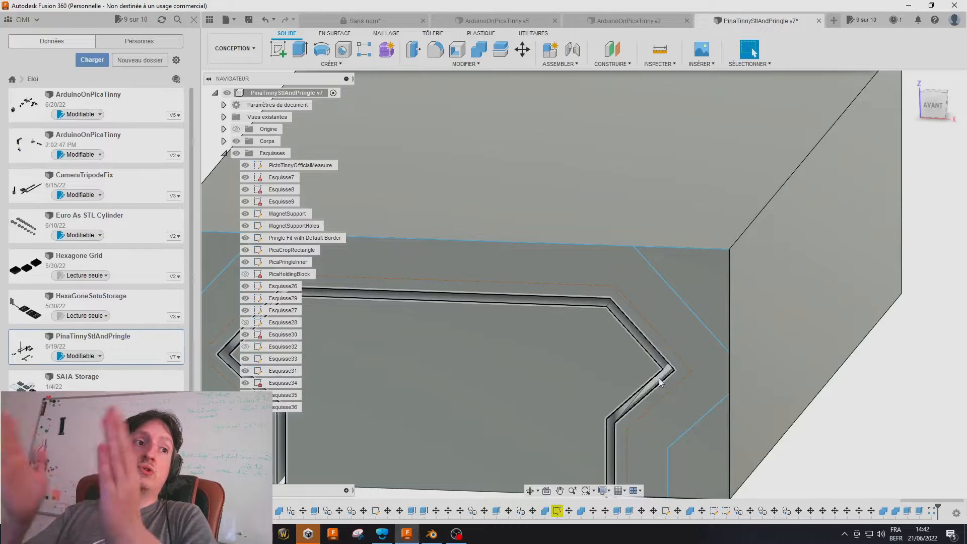
pyautogui.scroll(-8, 659, 379)
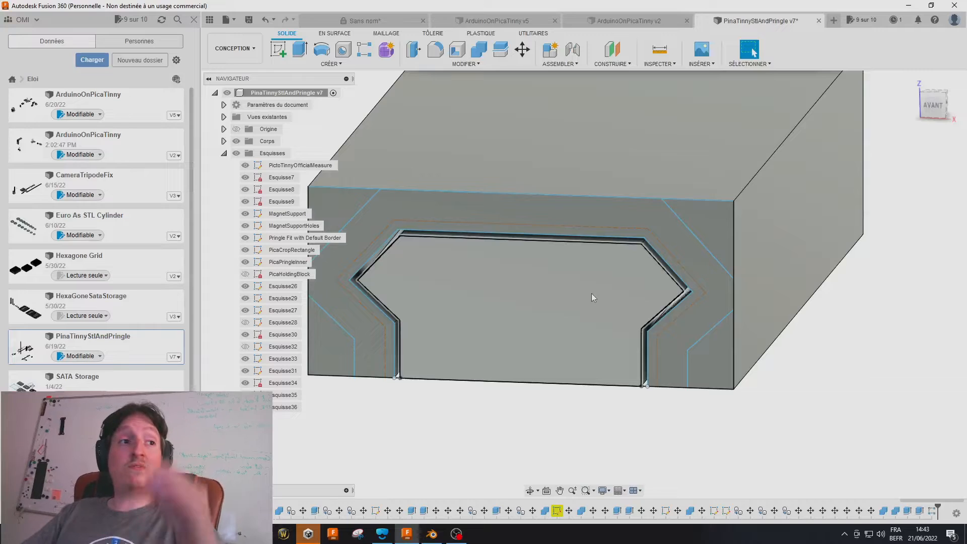
pyautogui.scroll(-1, 564, 192)
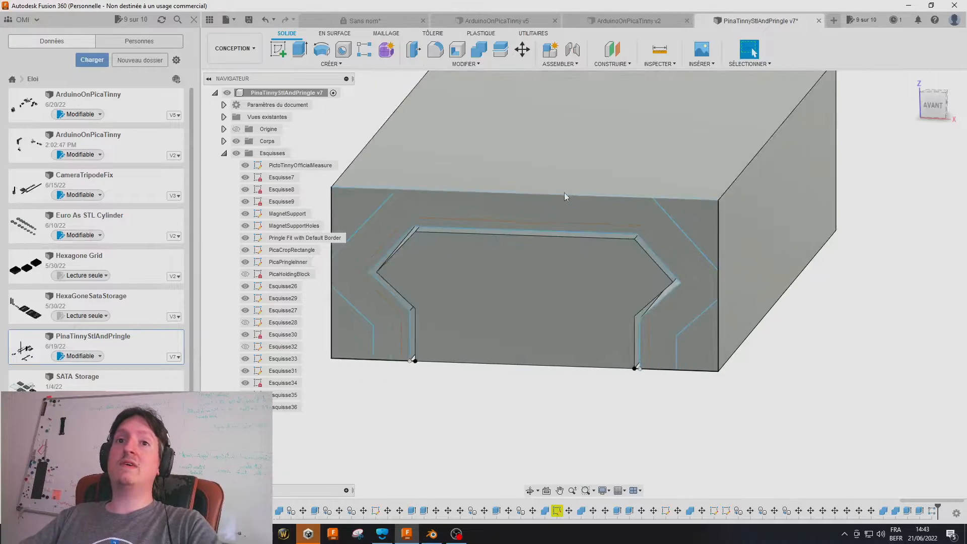
pyautogui.scroll(-3, 567, 193)
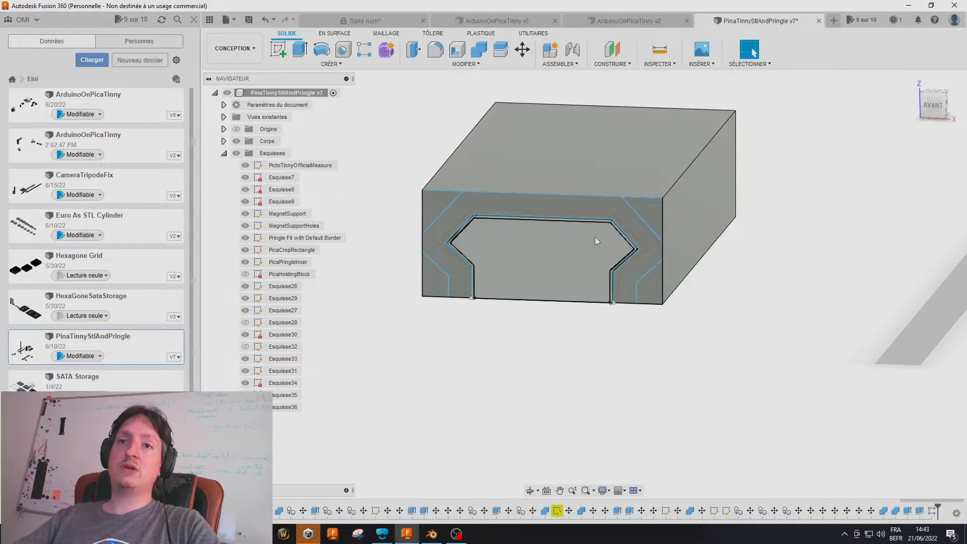
pyautogui.scroll(2, 620, 241)
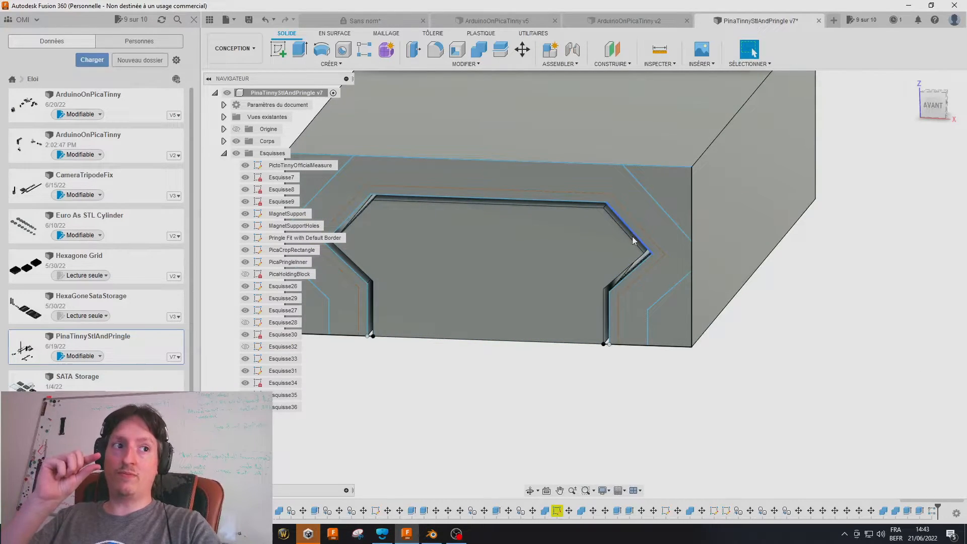
pyautogui.scroll(-6, 632, 237)
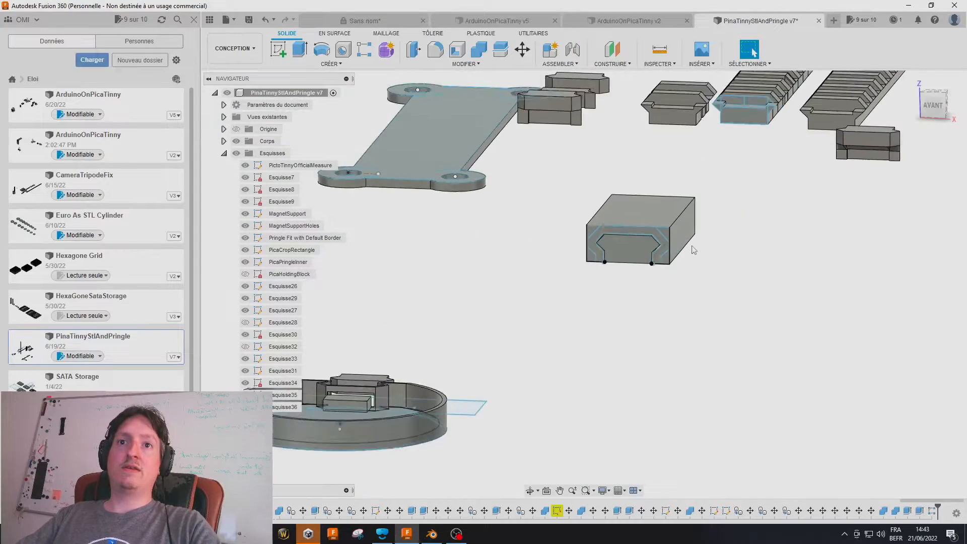
# Examine the round Pringle holder with its rail-shaped slot and the loose rail segment beside it
pyautogui.scroll(-3, 693, 250)
pyautogui.keyDown('shift'); pyautogui.moveTo(693, 250); pyautogui.dragTo(604, 323, button='middle'); pyautogui.keyUp('shift')
pyautogui.scroll(3, 478, 234)
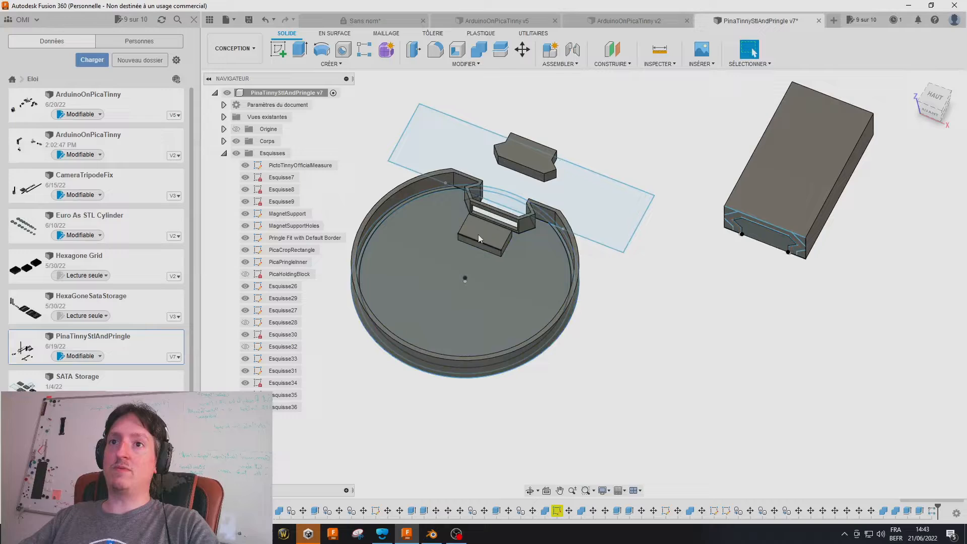
pyautogui.moveTo(591, 257); pyautogui.dragTo(587, 301, button='middle')
pyautogui.click(586, 253)
pyautogui.scroll(-4, 586, 252)
pyautogui.moveTo(586, 252); pyautogui.dragTo(523, 326, button='middle')
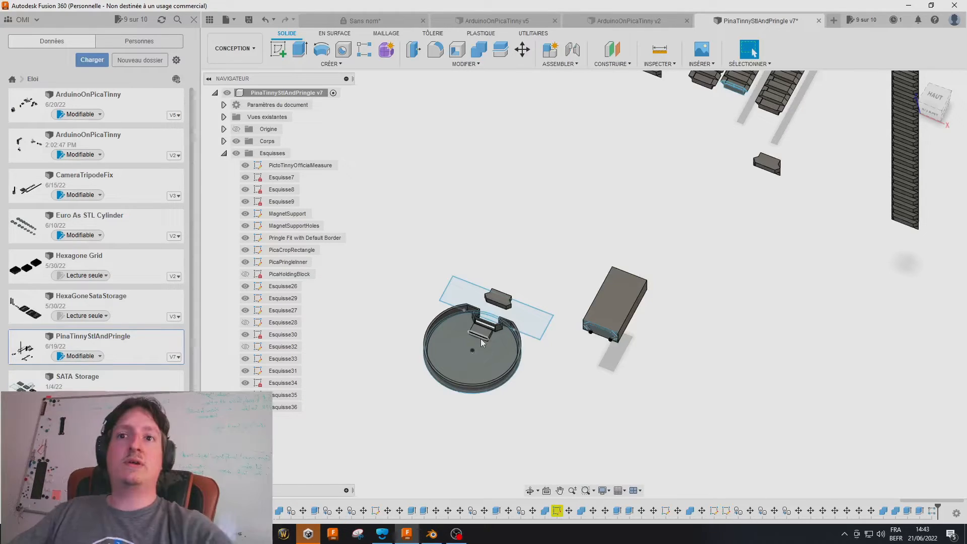
pyautogui.scroll(2, 559, 277)
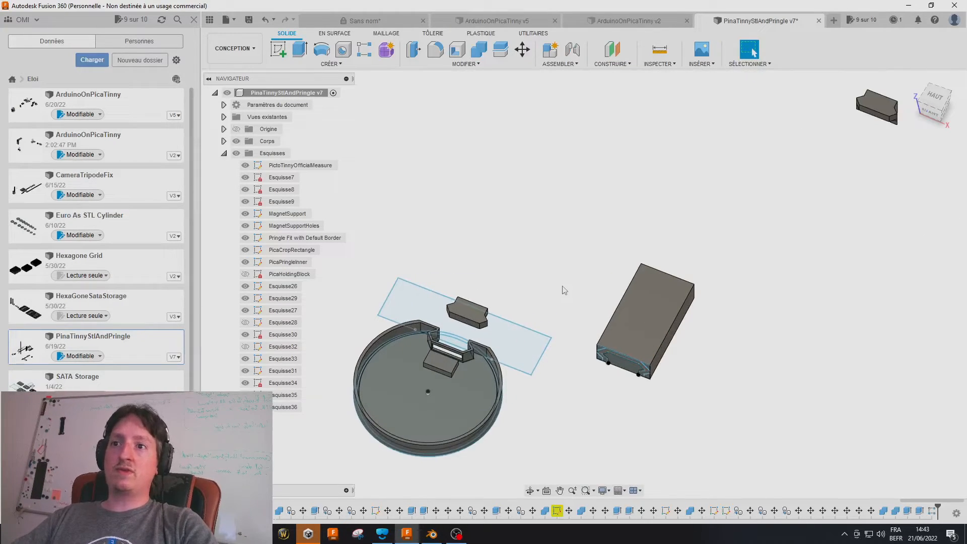
# Review the perforated rail sleeves, double-sided connectors and short rail assembly elsewhere in the model
pyautogui.scroll(-6, 564, 290)
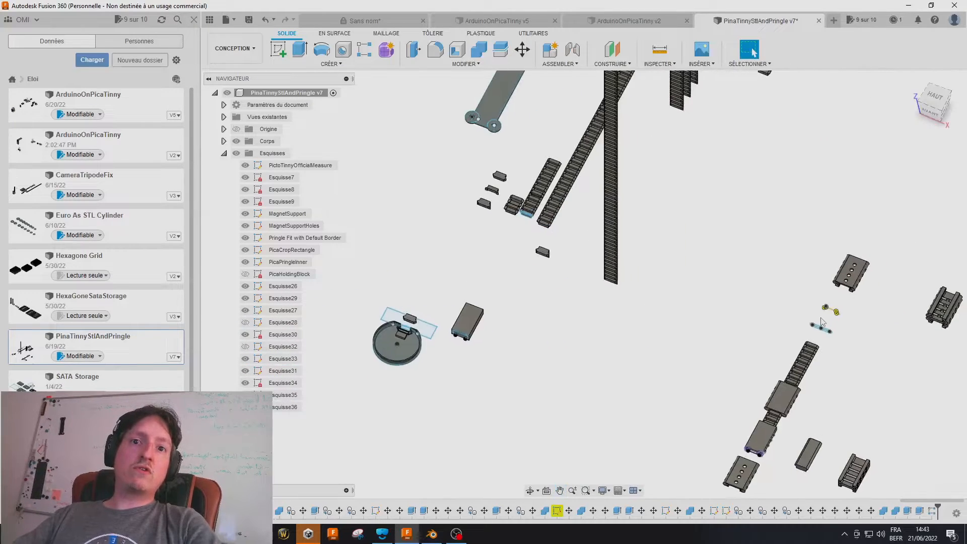
pyautogui.moveTo(844, 330); pyautogui.dragTo(647, 208, button='middle')
pyautogui.scroll(3, 682, 270)
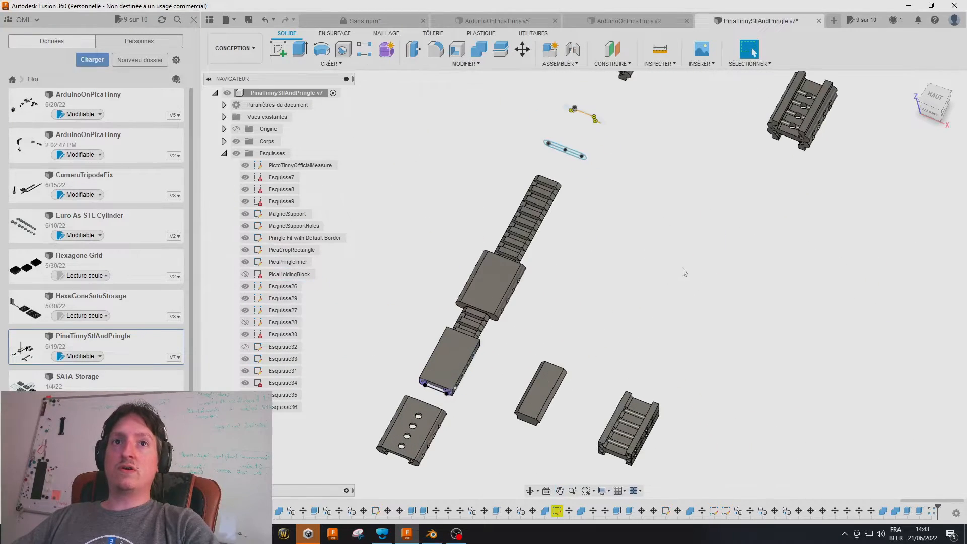
pyautogui.keyDown('shift'); pyautogui.moveTo(690, 276); pyautogui.dragTo(663, 244, button='middle'); pyautogui.keyUp('shift')
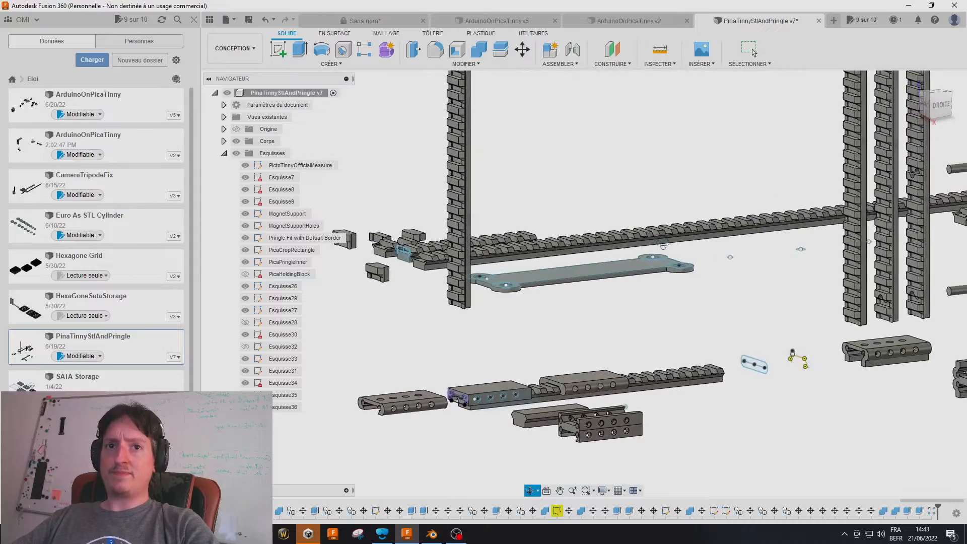
pyautogui.click(751, 49)
pyautogui.scroll(5, 556, 272)
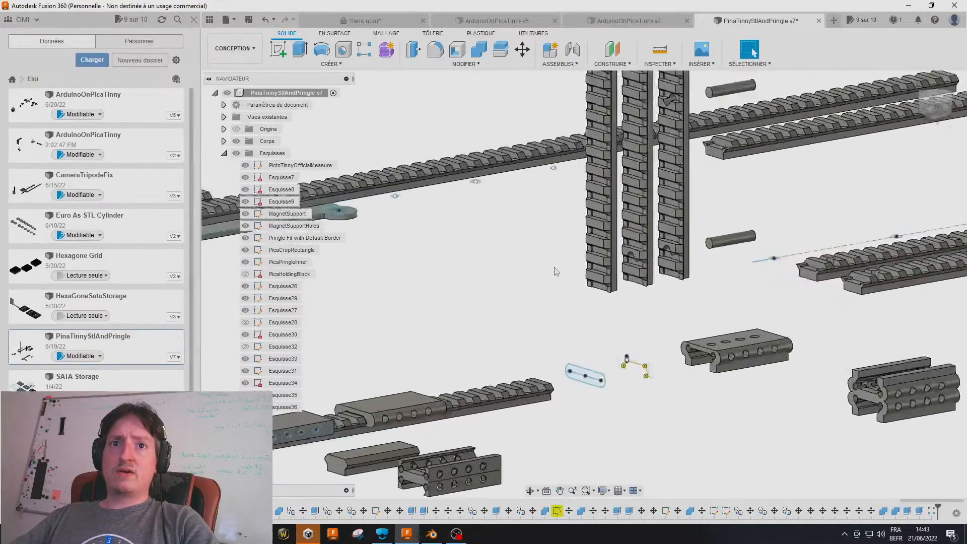
pyautogui.scroll(-2, 556, 272)
pyautogui.scroll(-2, 572, 267)
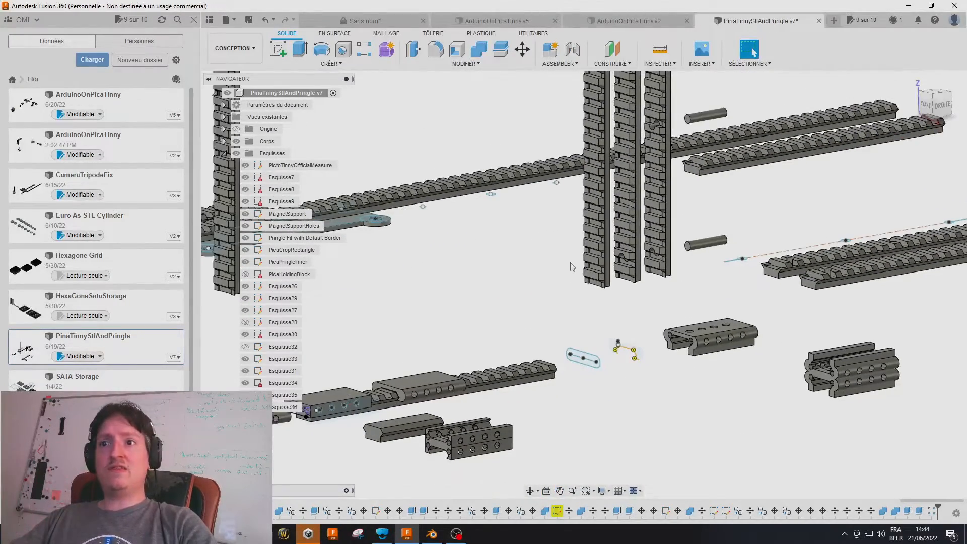
pyautogui.moveTo(572, 266); pyautogui.dragTo(653, 296, button='middle')
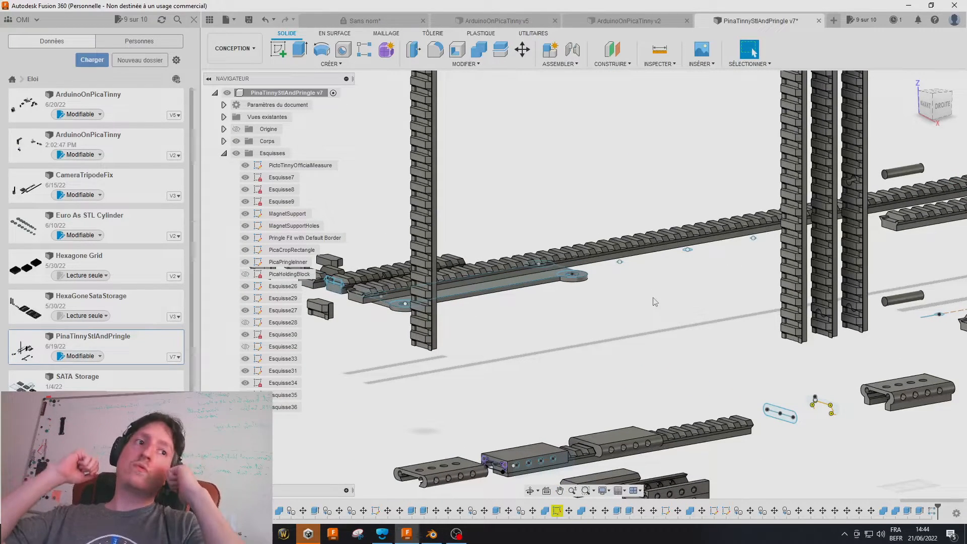
pyautogui.moveTo(700, 301); pyautogui.dragTo(495, 346, button='middle')
# Inspect the three vertical rails and their round cross holes next to the matching cylinders
pyautogui.scroll(3, 560, 323)
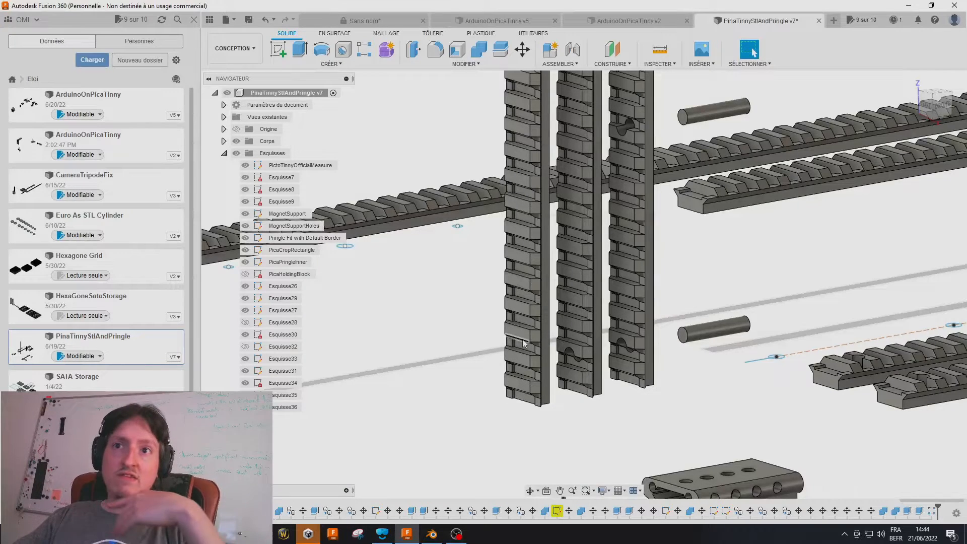
pyautogui.keyDown('shift'); pyautogui.moveTo(521, 303); pyautogui.dragTo(540, 341, button='middle'); pyautogui.keyUp('shift')
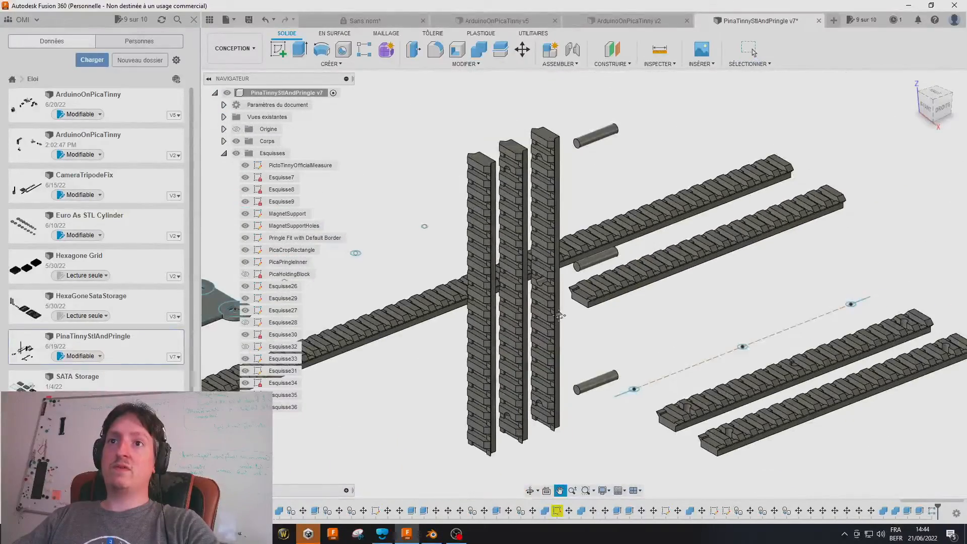
pyautogui.scroll(5, 540, 341)
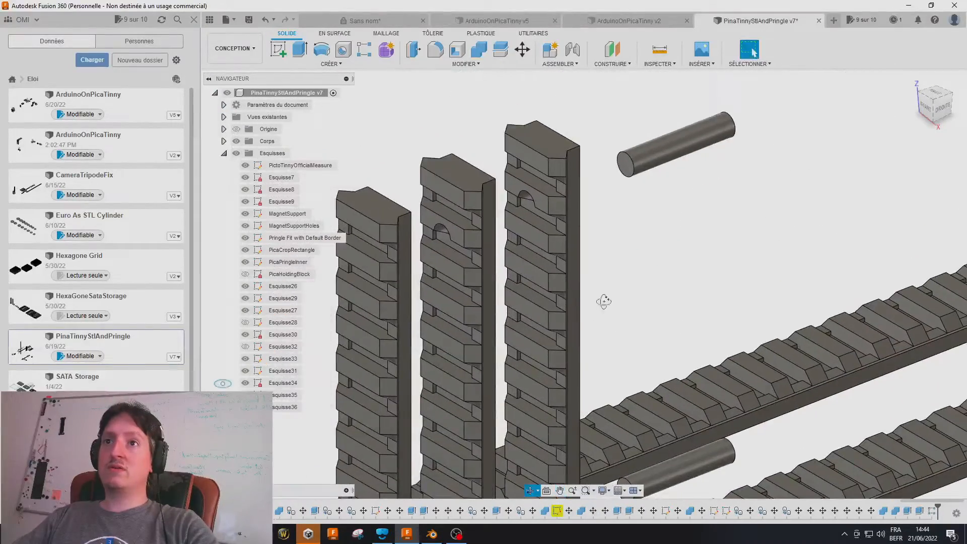
pyautogui.keyDown('shift'); pyautogui.moveTo(604, 301); pyautogui.dragTo(518, 191, button='middle'); pyautogui.keyUp('shift')
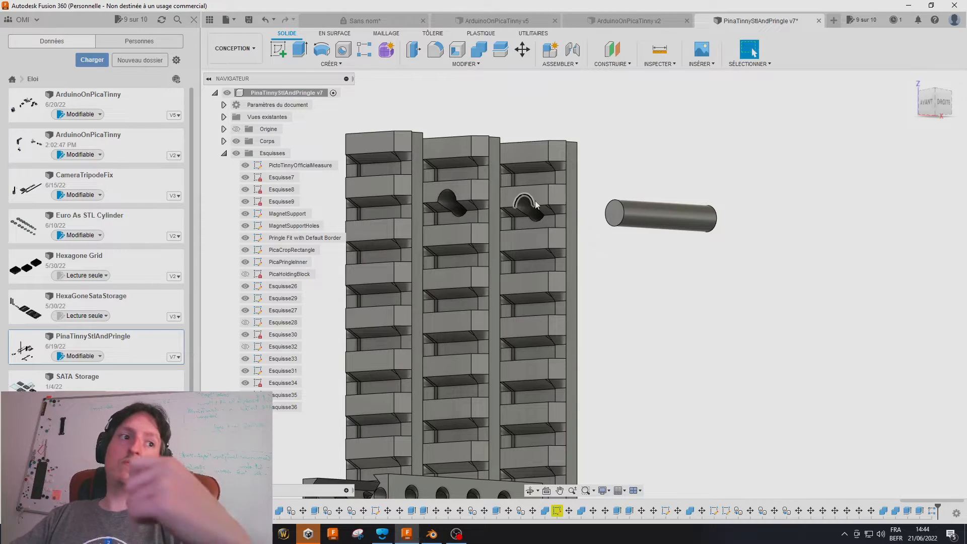
pyautogui.moveTo(608, 298)
pyautogui.mouseDown(button='middle')
pyautogui.moveTo(609, 169)
pyautogui.moveTo(612, 210)
pyautogui.moveTo(654, 242)
pyautogui.mouseUp(button='middle')
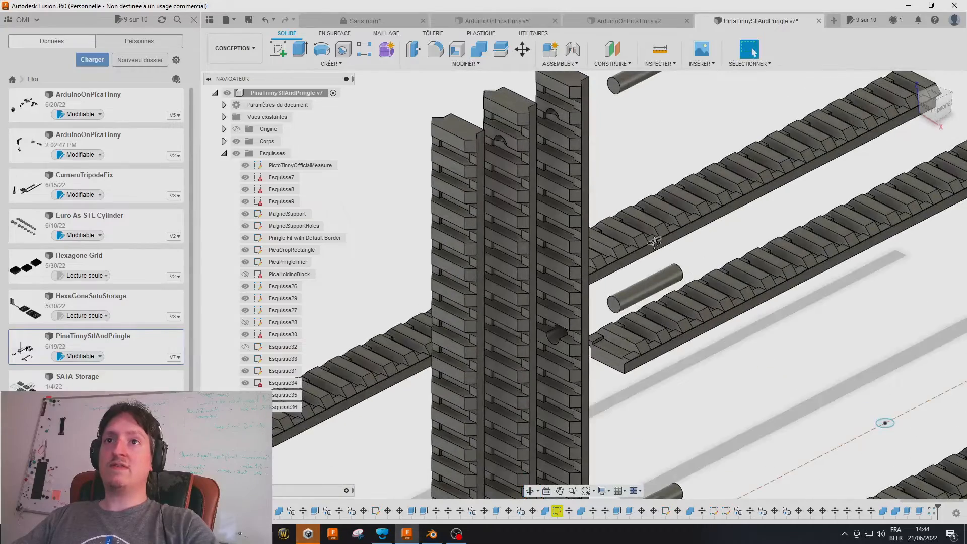
pyautogui.scroll(-6, 629, 217)
pyautogui.scroll(2, 523, 211)
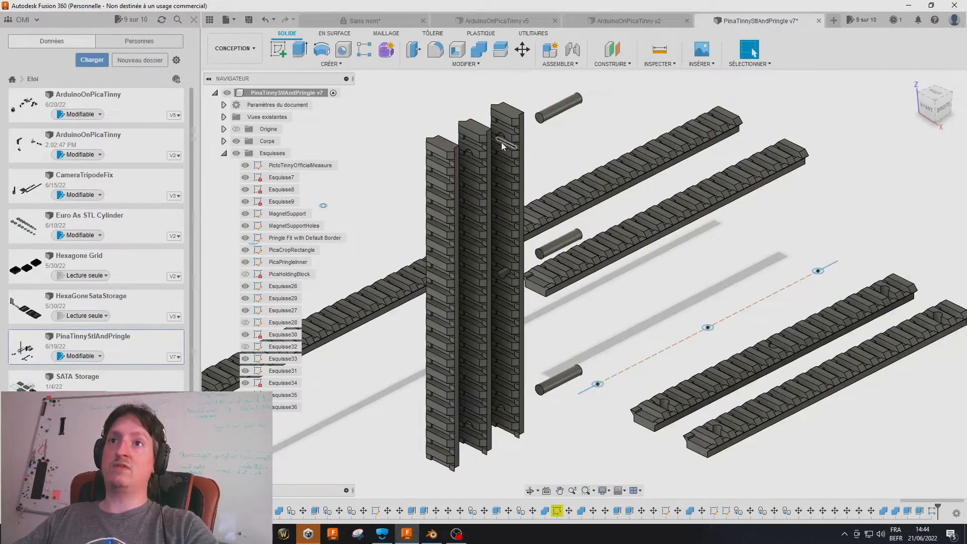
pyautogui.scroll(3, 498, 177)
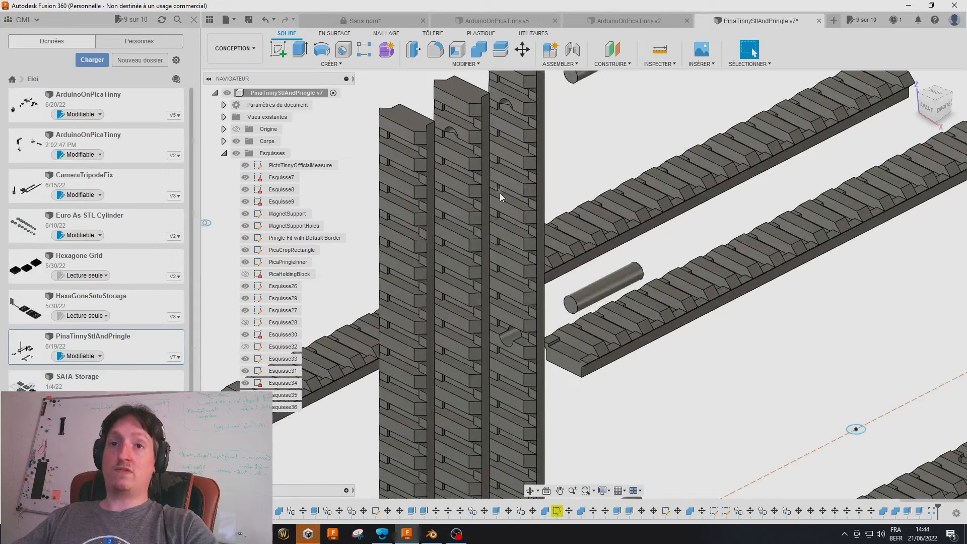
pyautogui.moveTo(498, 210); pyautogui.dragTo(546, 217, button='middle')
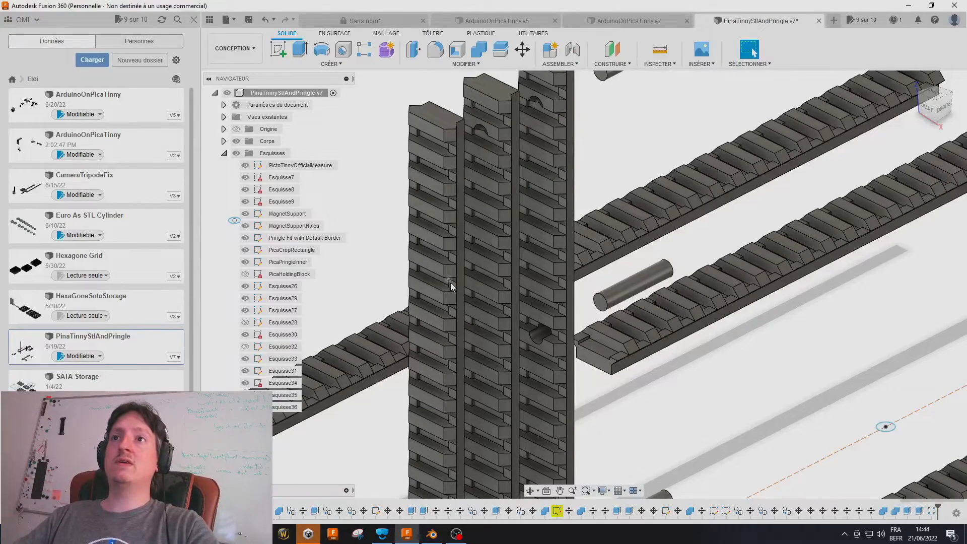
pyautogui.keyDown('shift'); pyautogui.moveTo(483, 296); pyautogui.dragTo(469, 265, button='middle'); pyautogui.keyUp('shift')
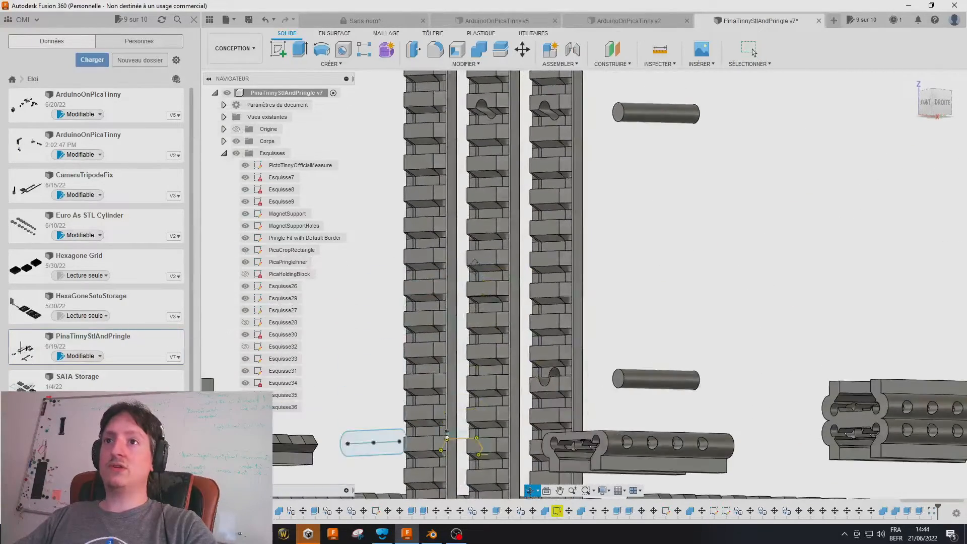
# Examine the teeth and recessed grooves of the vertical rails up close from several angles
pyautogui.scroll(-3, 470, 266)
pyautogui.scroll(8, 471, 268)
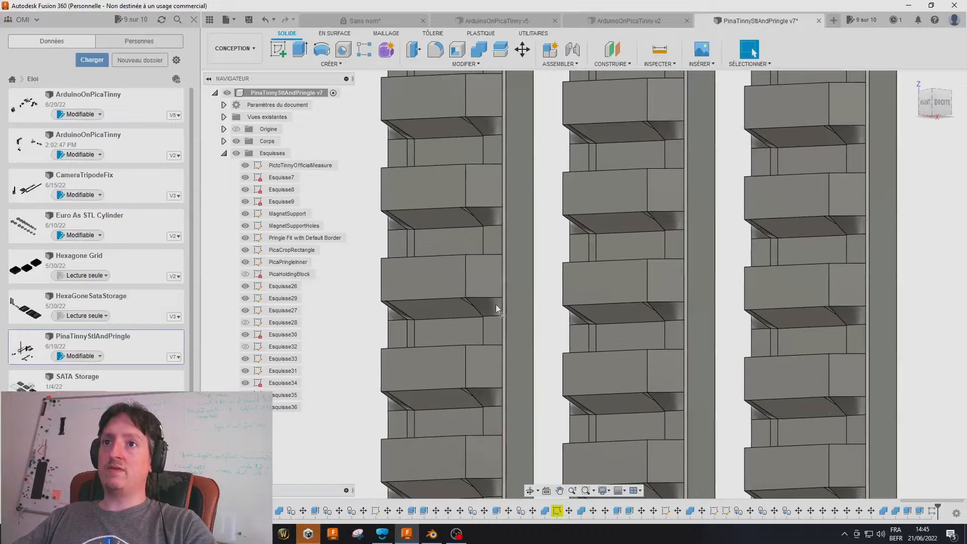
pyautogui.scroll(4, 485, 319)
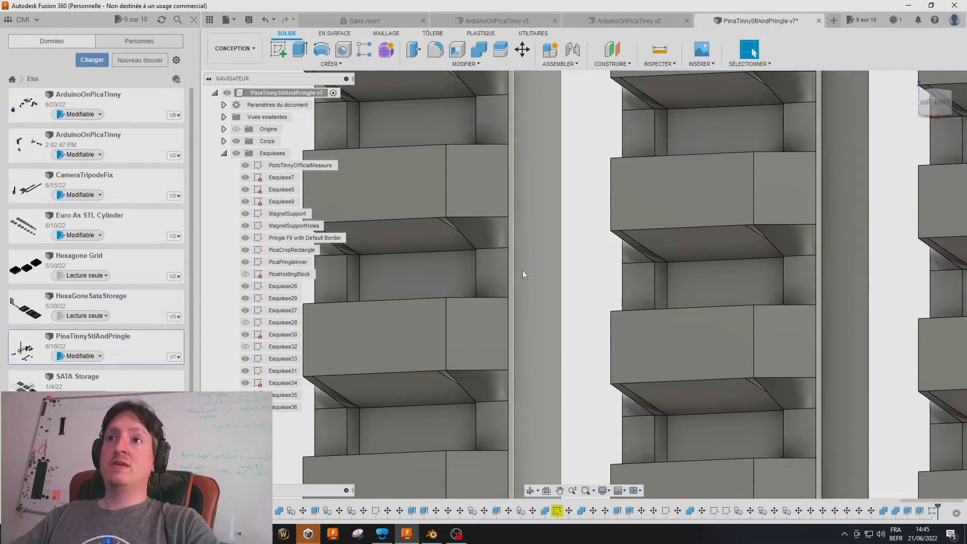
pyautogui.moveTo(521, 272); pyautogui.dragTo(576, 307, button='middle')
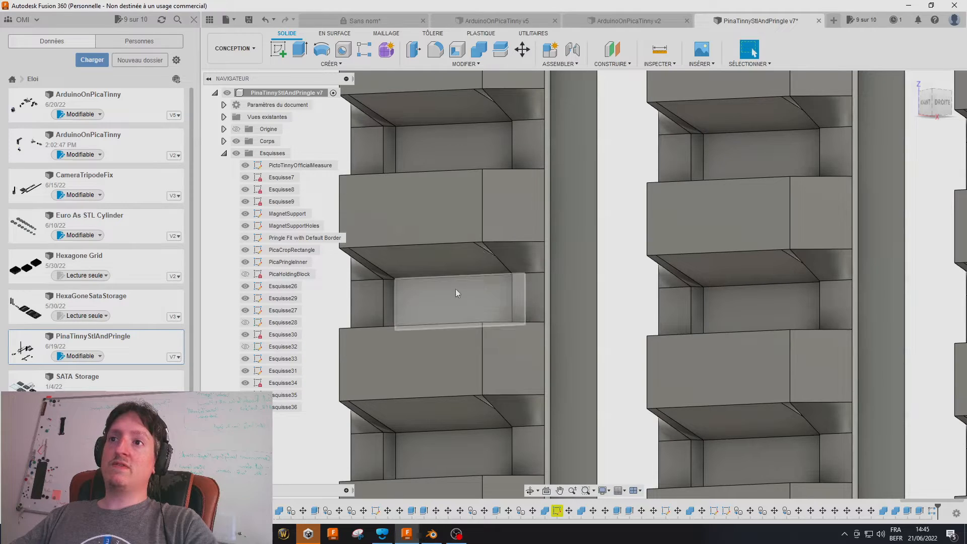
pyautogui.moveTo(557, 270)
pyautogui.keyDown('shift'); pyautogui.mouseDown(button='middle')
pyautogui.moveTo(514, 274)
pyautogui.moveTo(522, 257)
pyautogui.moveTo(520, 265)
pyautogui.moveTo(557, 274)
pyautogui.moveTo(527, 278)
pyautogui.mouseUp(button='middle'); pyautogui.keyUp('shift')
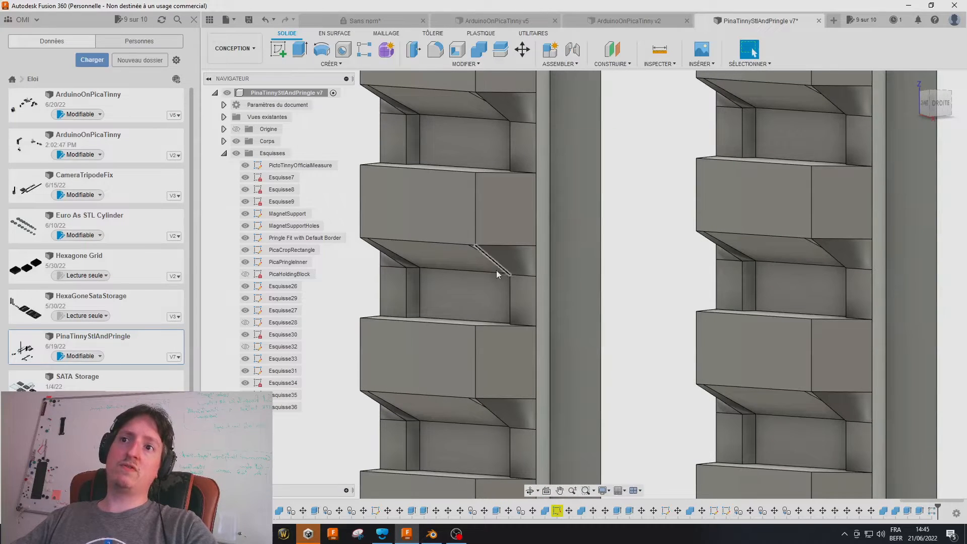
pyautogui.moveTo(505, 176); pyautogui.dragTo(476, 276, button='middle')
pyautogui.moveTo(487, 320); pyautogui.dragTo(451, 313, button='middle')
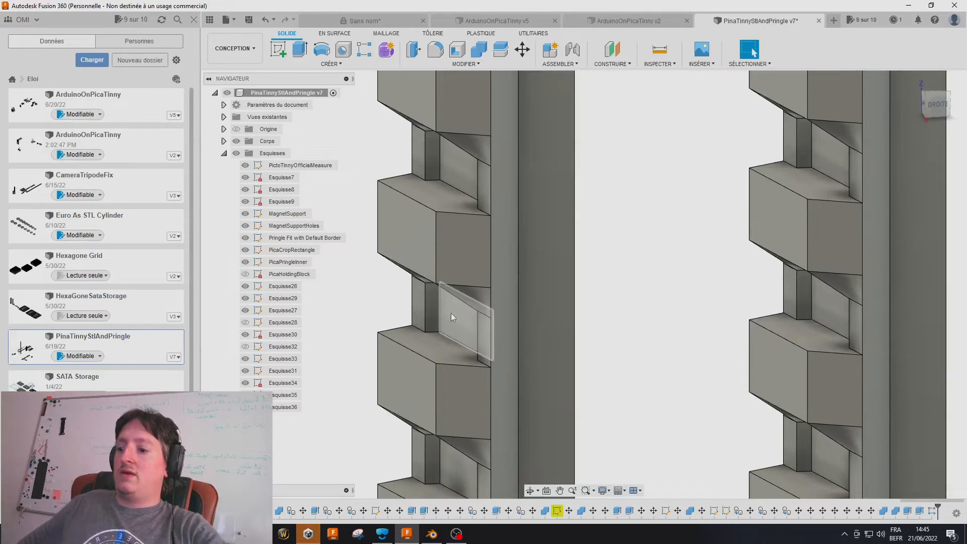
pyautogui.keyDown('shift'); pyautogui.moveTo(484, 339); pyautogui.dragTo(443, 302, button='middle'); pyautogui.keyUp('shift')
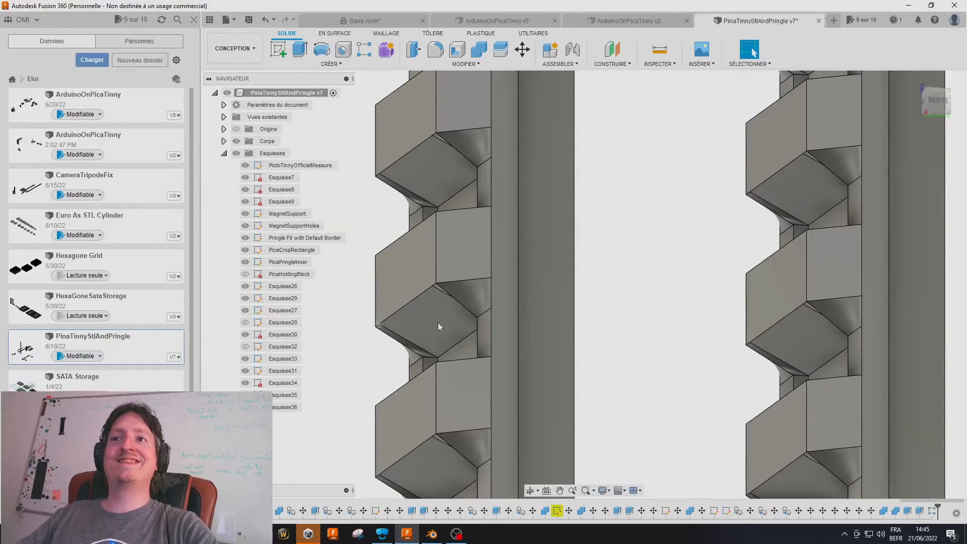
# Review the overall layout of rail parts, then inspect the sketched profile on the end face of the original horizontal rail
pyautogui.scroll(-5, 531, 285)
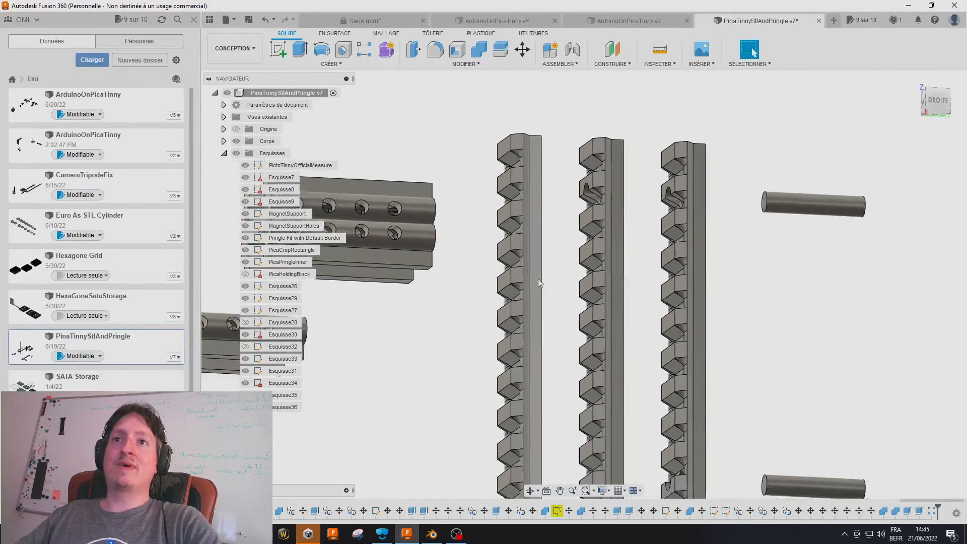
pyautogui.scroll(-4, 540, 232)
pyautogui.moveTo(543, 242); pyautogui.dragTo(518, 262, button='middle')
pyautogui.scroll(-7, 535, 307)
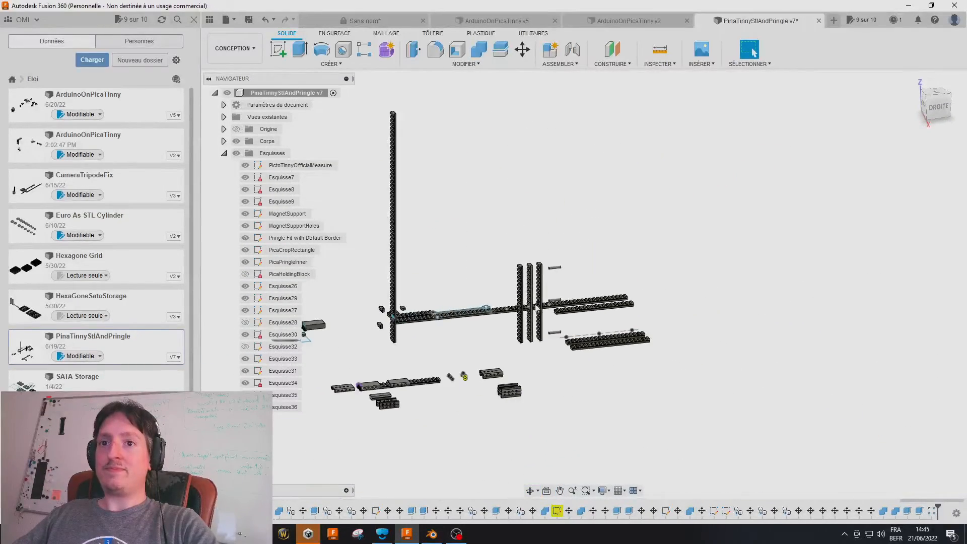
pyautogui.moveTo(549, 315); pyautogui.dragTo(584, 293, button='middle')
pyautogui.click(751, 50)
pyautogui.scroll(10, 520, 302)
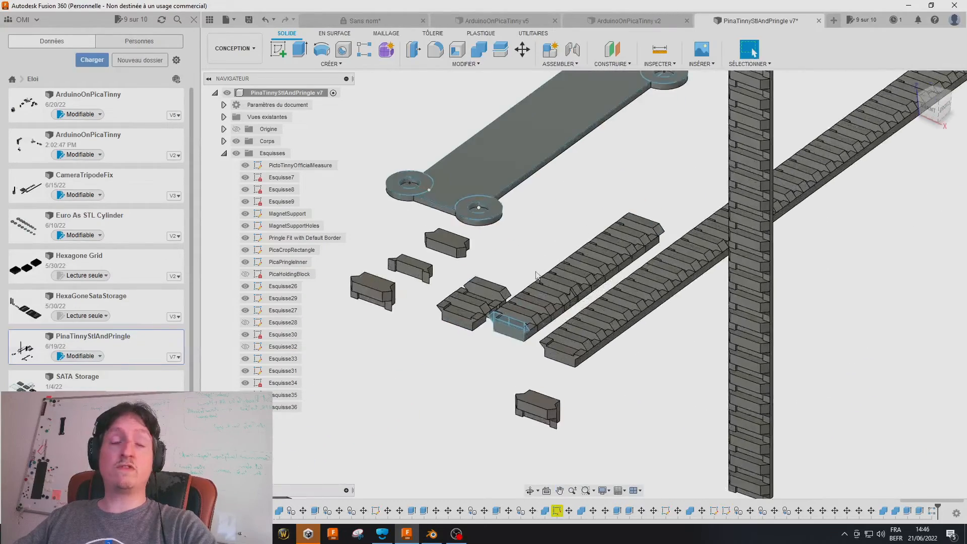
pyautogui.scroll(5, 500, 244)
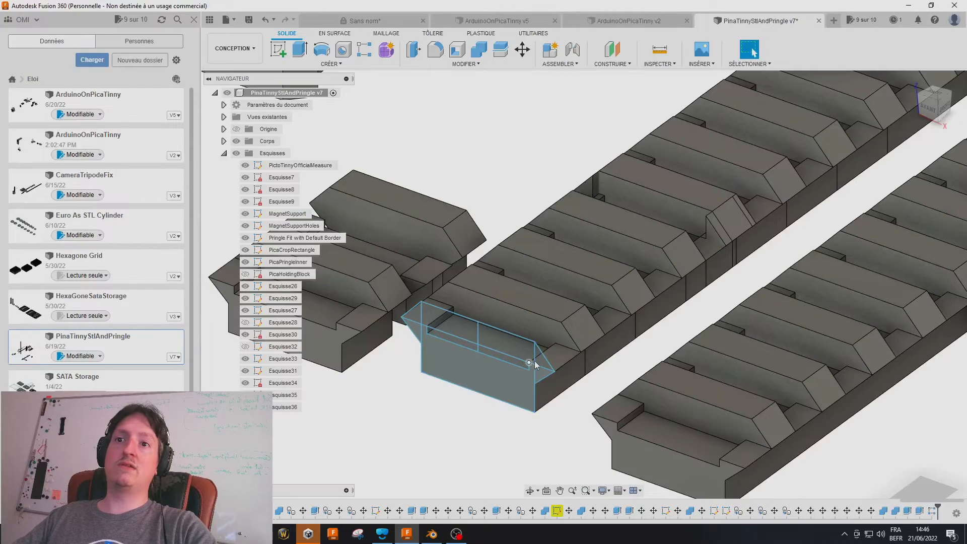
pyautogui.moveTo(590, 362)
pyautogui.mouseDown(button='middle')
pyautogui.moveTo(560, 361)
pyautogui.moveTo(518, 342)
pyautogui.mouseUp(button='middle')
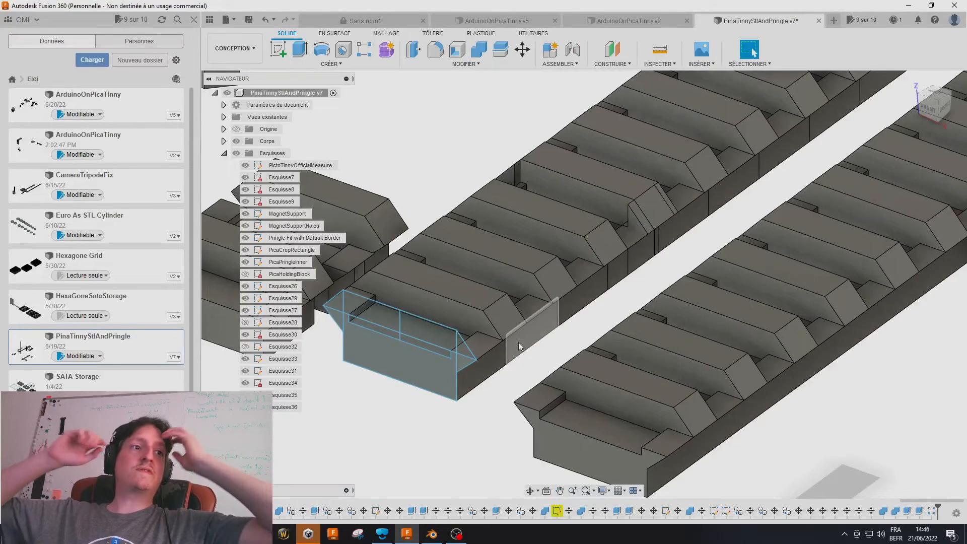